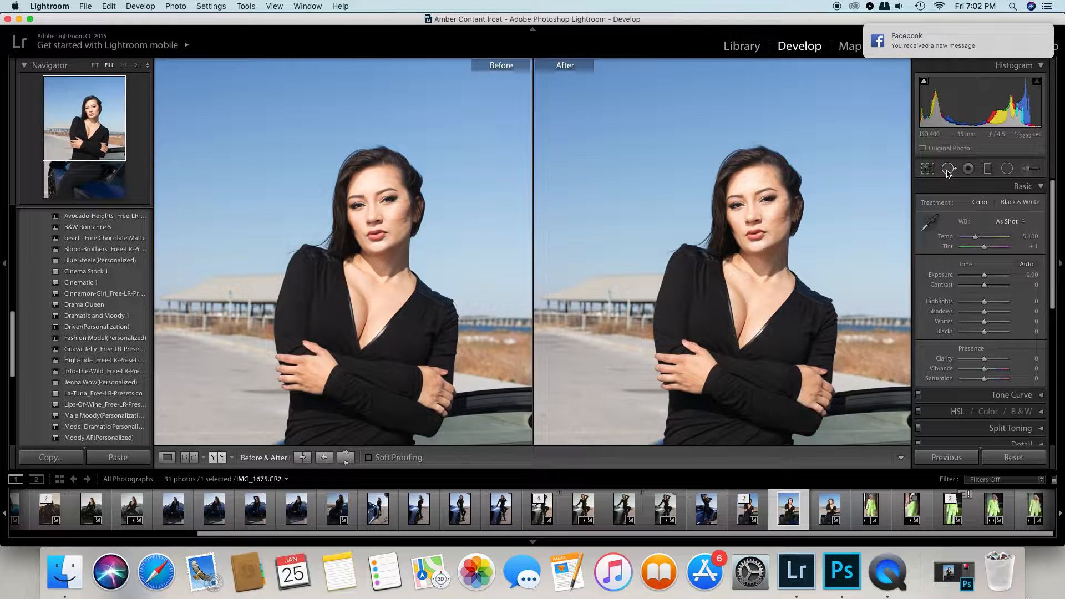
Step: Examine the woman's face up close in the before/after comparison
{"action": "left_click", "coordinate": [949, 169]}
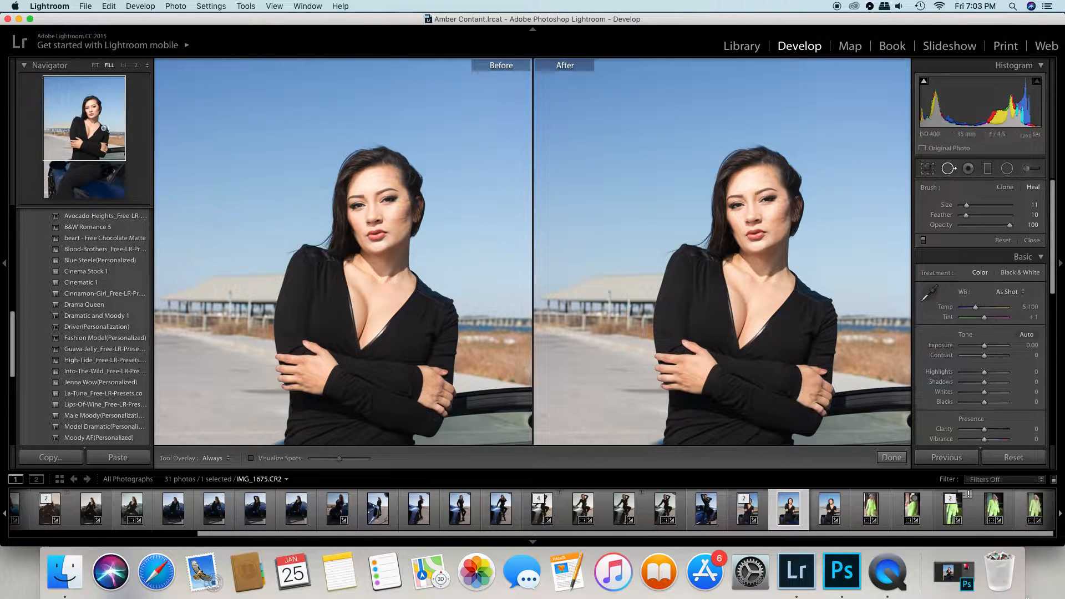
{"action": "left_click", "coordinate": [97, 107]}
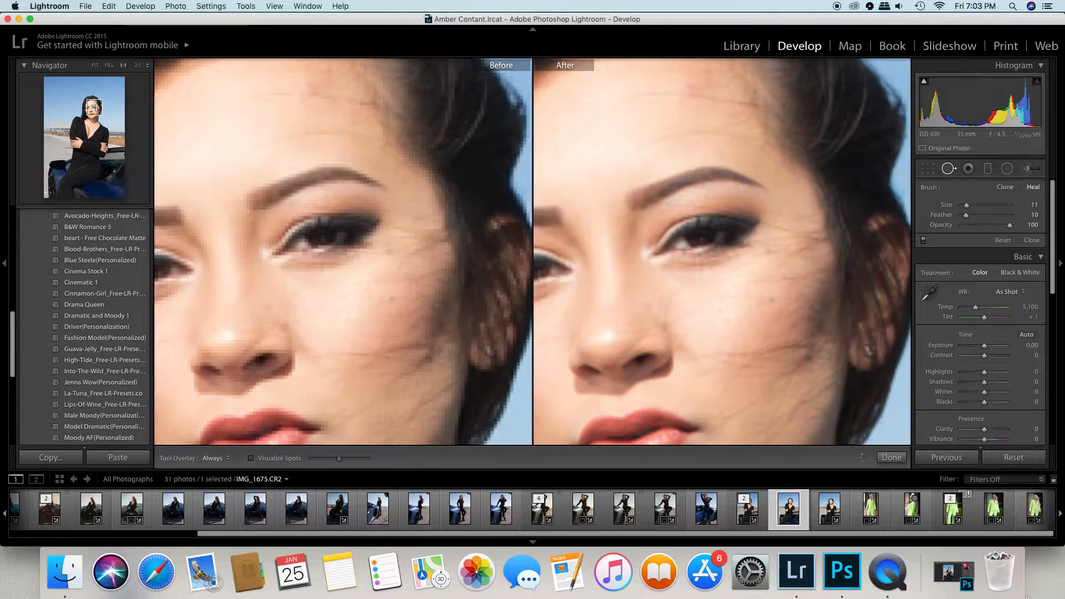
{"action": "left_click_drag", "start_coordinate": [94, 101], "coordinate": [91, 109]}
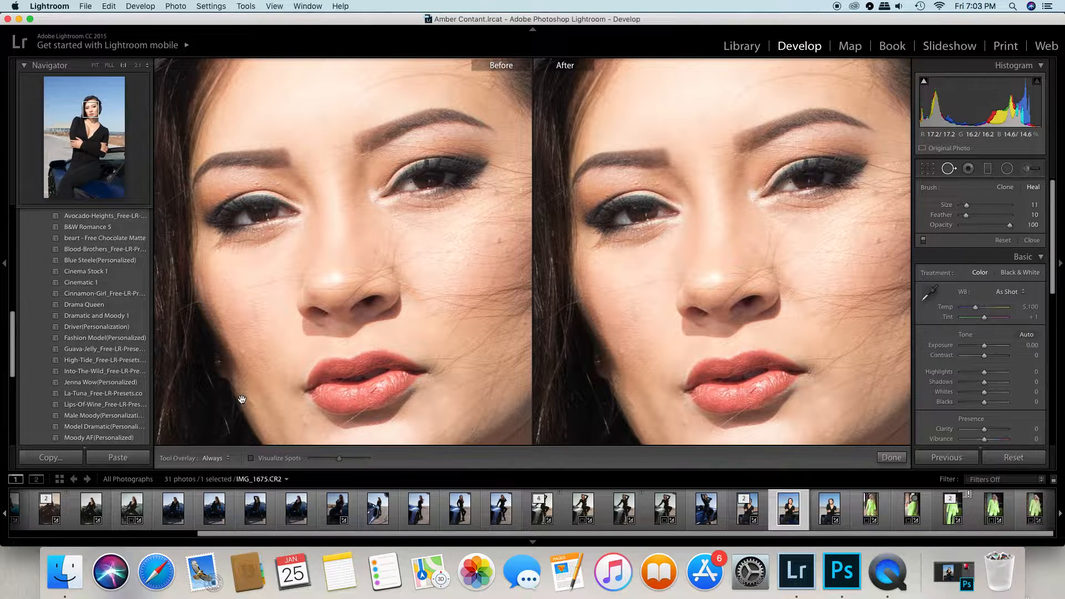
{"action": "left_click", "coordinate": [95, 65]}
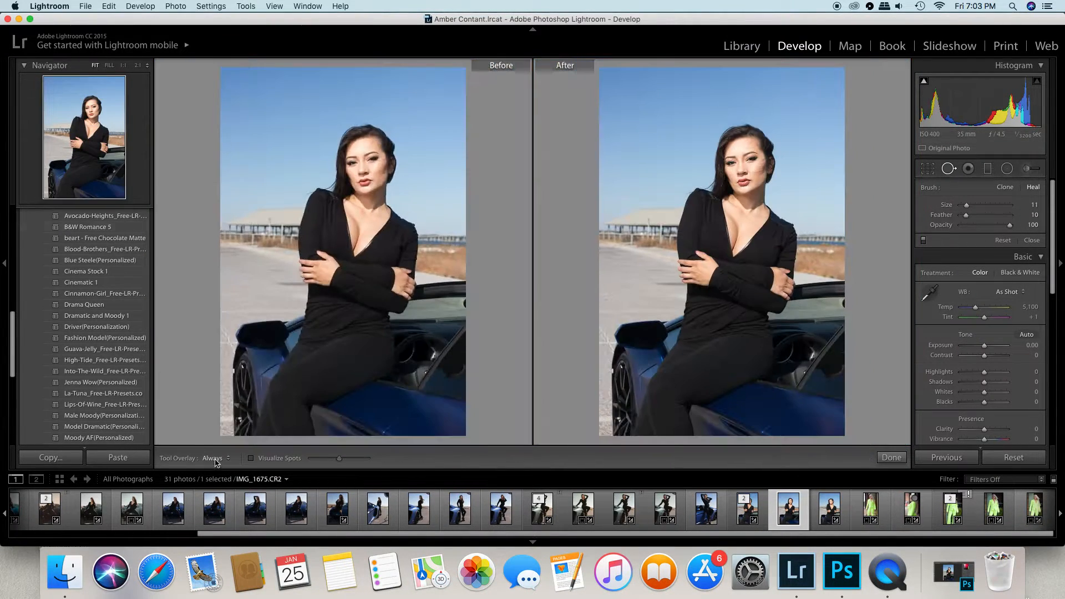
{"action": "left_click", "coordinate": [896, 459]}
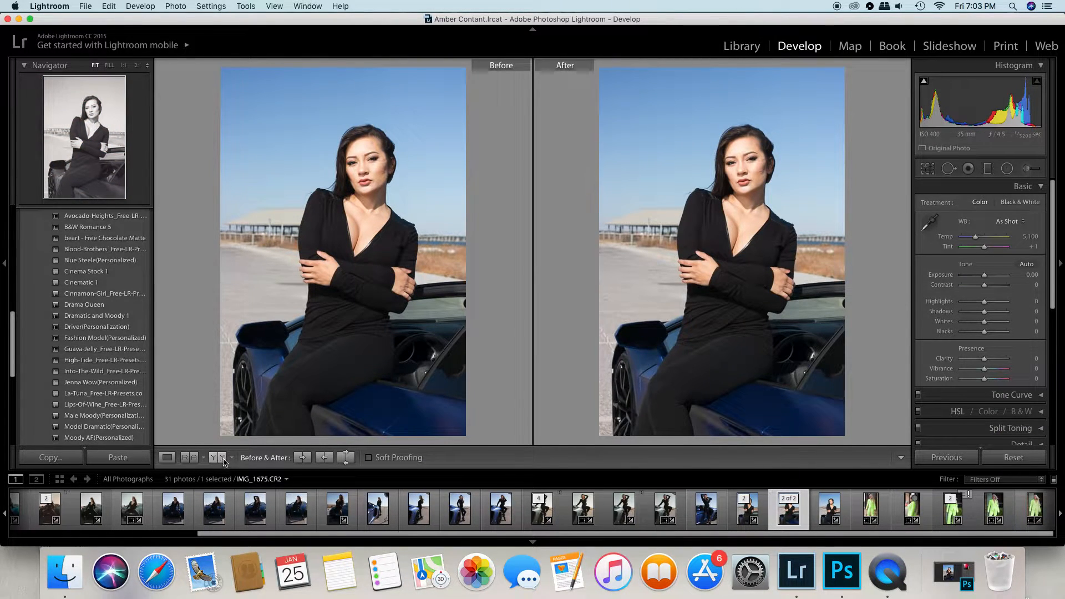
Step: Show the photo as a single view magnified on the face and set the healing Spot Removal brush to size 7
{"action": "left_click", "coordinate": [168, 458]}
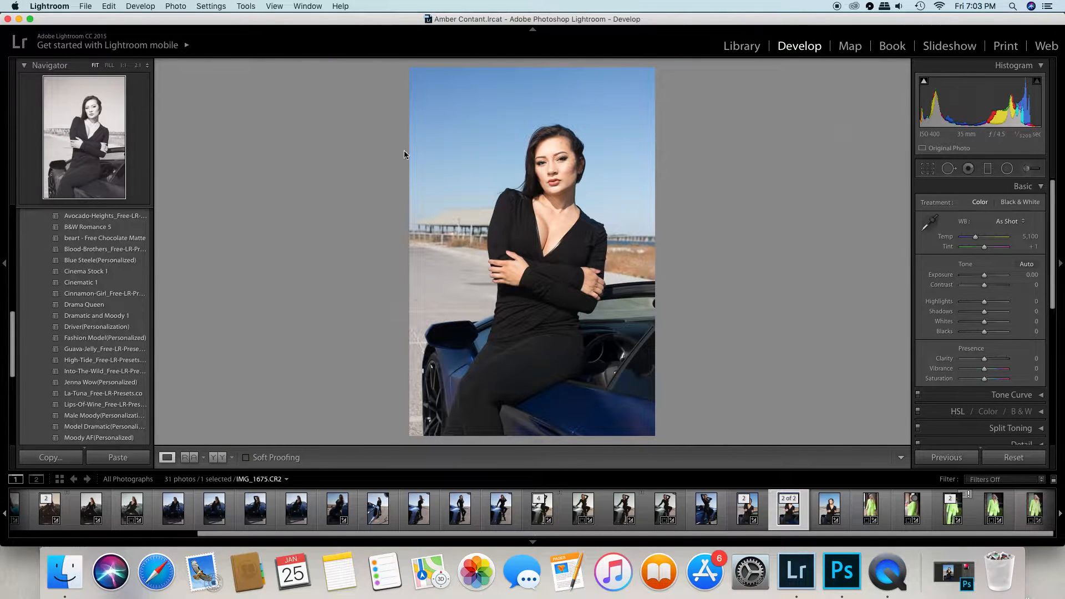
{"action": "left_click", "coordinate": [550, 163]}
{"action": "left_click_drag", "start_coordinate": [579, 149], "coordinate": [567, 170]}
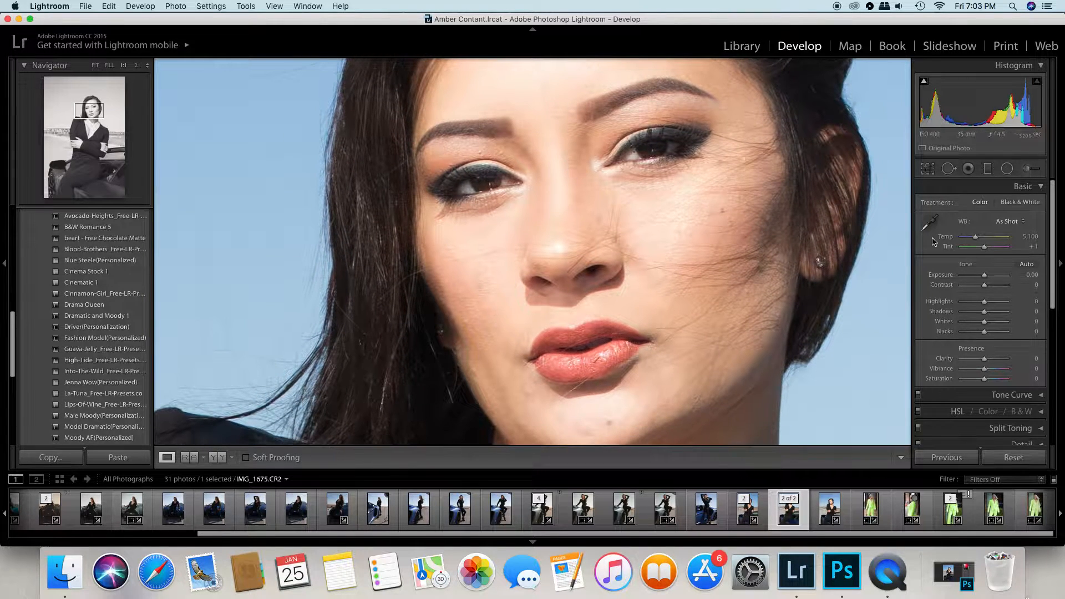
{"action": "left_click", "coordinate": [949, 168]}
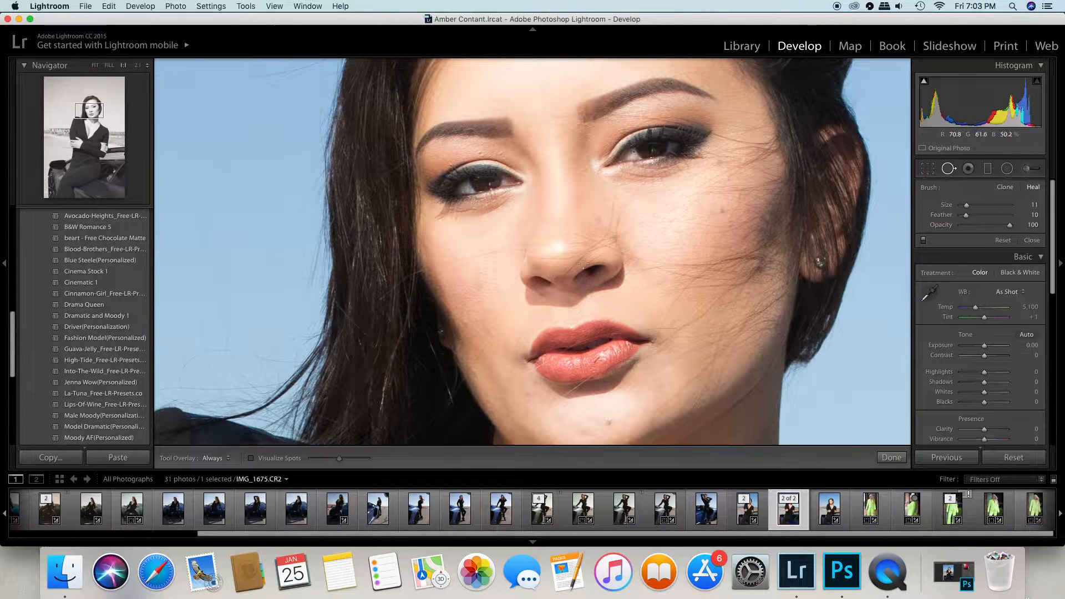
{"action": "left_click_drag", "start_coordinate": [967, 205], "coordinate": [965, 205]}
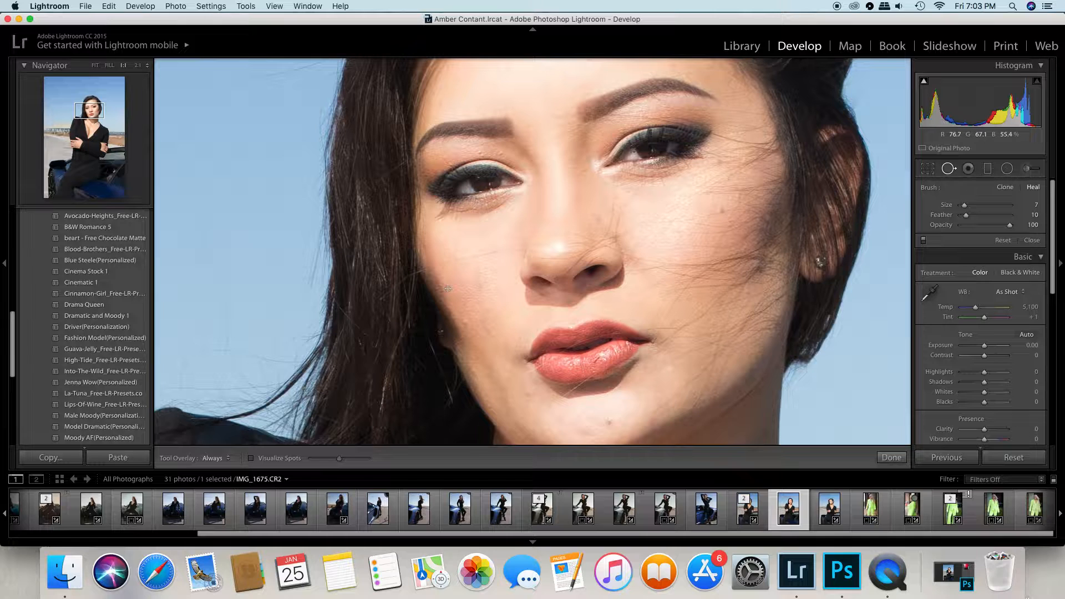
Step: Heal the small blemishes on the cheek below the left-hand eye
{"action": "left_click", "coordinate": [454, 257]}
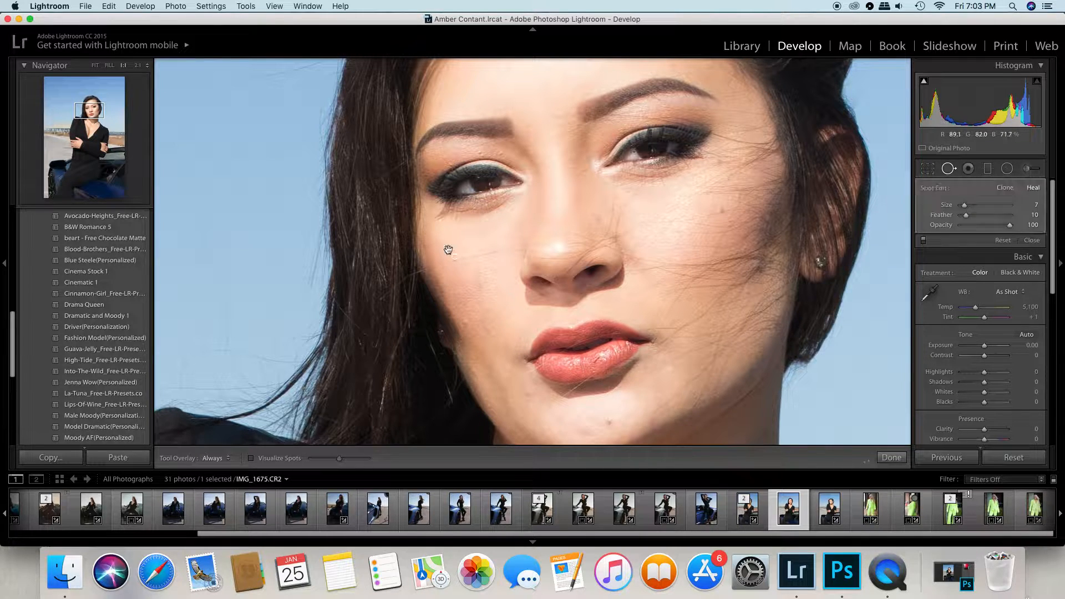
{"action": "left_click", "coordinate": [439, 240]}
{"action": "left_click", "coordinate": [474, 275]}
{"action": "left_click", "coordinate": [458, 254]}
{"action": "left_click", "coordinate": [460, 230]}
{"action": "left_click", "coordinate": [461, 242]}
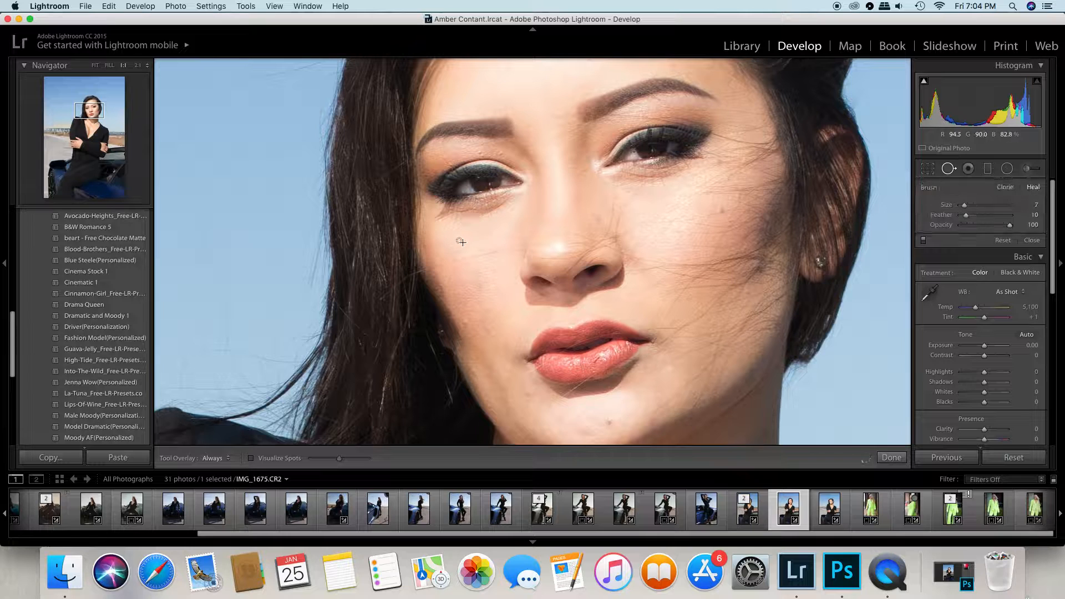
{"action": "left_click", "coordinate": [473, 245]}
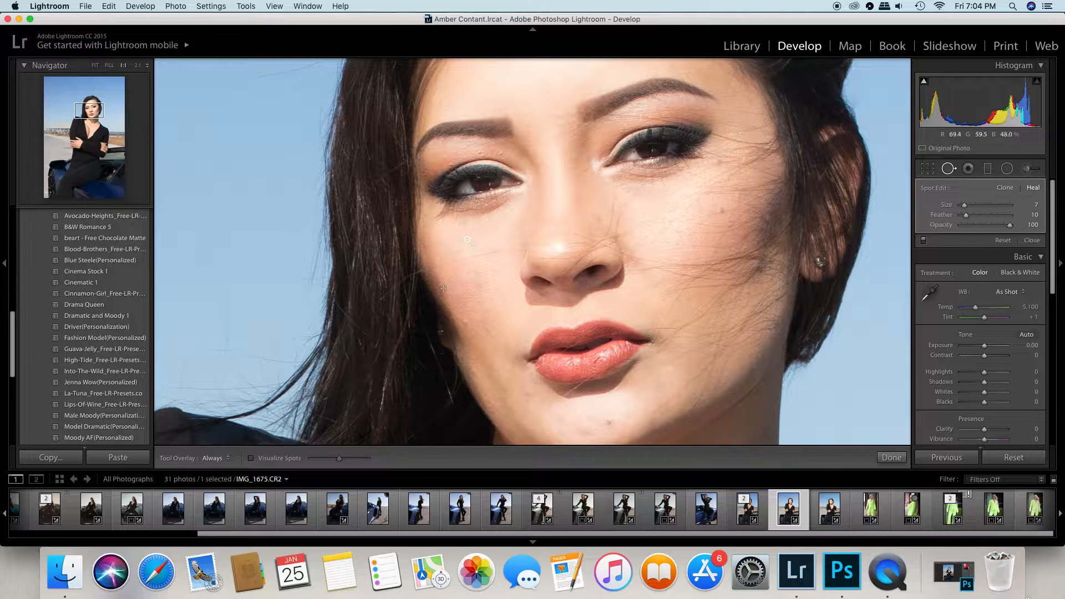
Step: Heal the stray hairs crossing the left-hand cheek from the hairline toward the nose with brush strokes
{"action": "left_click_drag", "start_coordinate": [450, 281], "coordinate": [475, 276]}
{"action": "left_click_drag", "start_coordinate": [432, 267], "coordinate": [474, 264]}
{"action": "mouse_move", "coordinate": [423, 270]}
{"action": "left_mouse_down"}
{"action": "mouse_move", "coordinate": [511, 249]}
{"action": "mouse_move", "coordinate": [515, 230]}
{"action": "mouse_move", "coordinate": [507, 240]}
{"action": "mouse_move", "coordinate": [503, 217]}
{"action": "mouse_move", "coordinate": [532, 234]}
{"action": "mouse_move", "coordinate": [569, 231]}
{"action": "left_mouse_up"}
{"action": "left_click", "coordinate": [424, 271]}
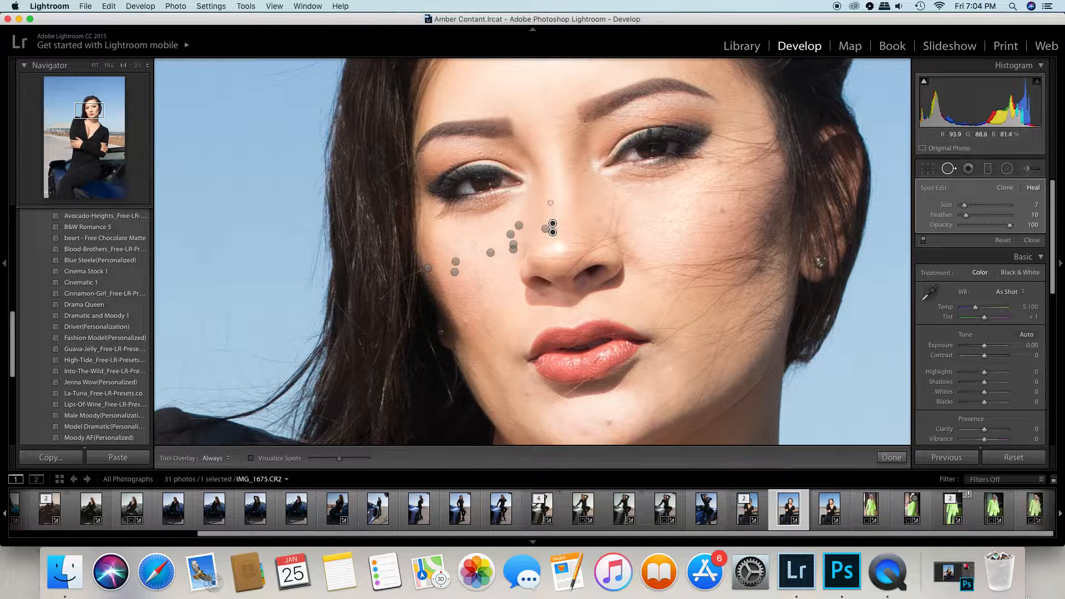
Step: Heal the fine hairs and spots along the left-hand side of the nose down to the nostril
{"action": "left_click_drag", "start_coordinate": [536, 235], "coordinate": [549, 241]}
{"action": "left_click_drag", "start_coordinate": [527, 244], "coordinate": [560, 245]}
{"action": "left_click_drag", "start_coordinate": [491, 211], "coordinate": [546, 229]}
{"action": "left_click_drag", "start_coordinate": [556, 254], "coordinate": [557, 253]}
{"action": "mouse_move", "coordinate": [631, 235]}
{"action": "left_mouse_down"}
{"action": "mouse_move", "coordinate": [548, 232]}
{"action": "mouse_move", "coordinate": [539, 257]}
{"action": "mouse_move", "coordinate": [549, 258]}
{"action": "left_mouse_up"}
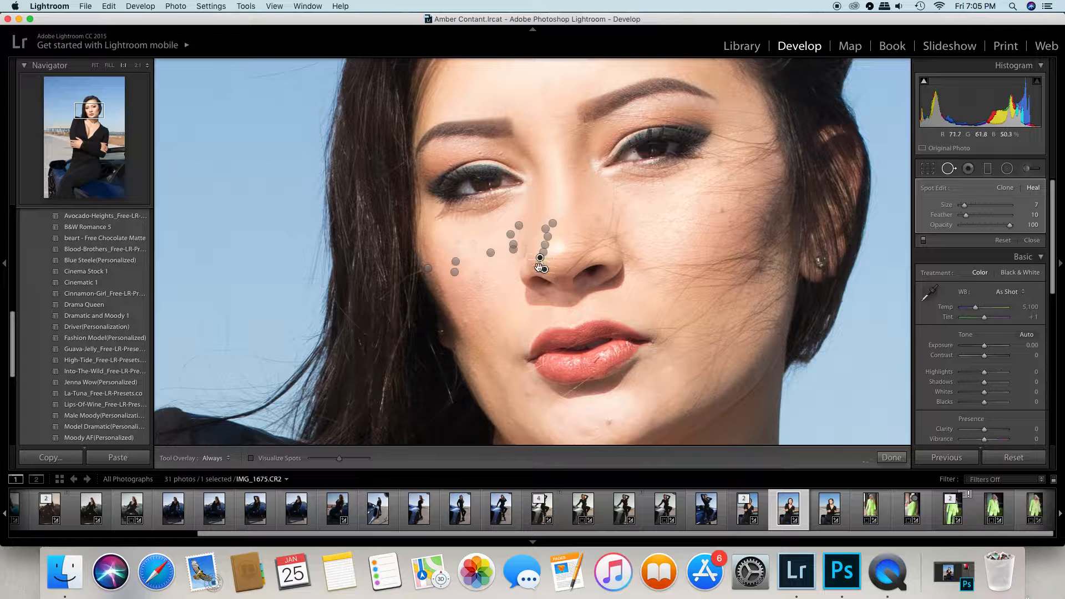
{"action": "left_click_drag", "start_coordinate": [539, 261], "coordinate": [541, 268]}
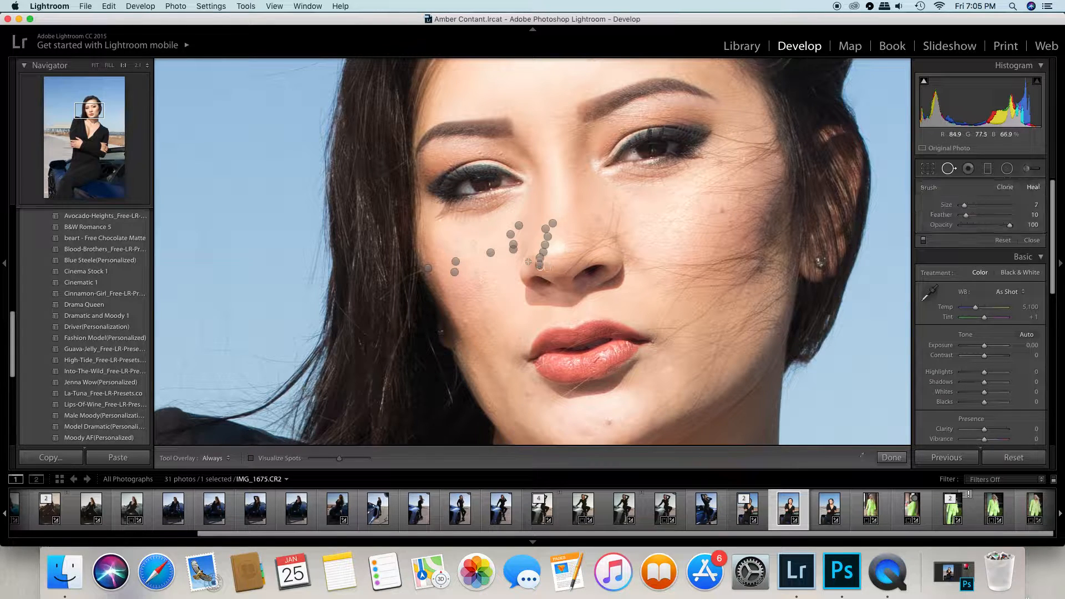
{"action": "left_click_drag", "start_coordinate": [545, 269], "coordinate": [549, 262]}
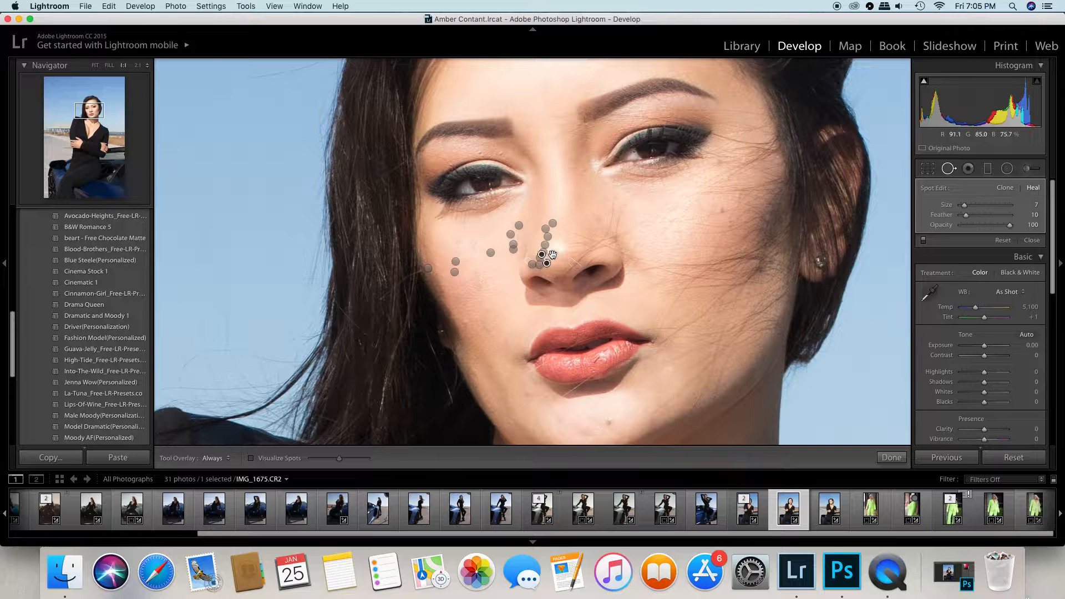
Step: Heal the spots and fine hairs across the tip of the nose
{"action": "left_click", "coordinate": [554, 258]}
{"action": "left_click_drag", "start_coordinate": [557, 254], "coordinate": [611, 255]}
{"action": "left_click_drag", "start_coordinate": [561, 255], "coordinate": [573, 253]}
{"action": "left_click", "coordinate": [570, 253]}
{"action": "left_click_drag", "start_coordinate": [577, 244], "coordinate": [562, 247]}
{"action": "left_click_drag", "start_coordinate": [586, 239], "coordinate": [567, 231]}
Step: Heal the blemishes along the bridge of the nose up to eye level
{"action": "left_click_drag", "start_coordinate": [568, 209], "coordinate": [597, 216]}
{"action": "left_click", "coordinate": [596, 217]}
{"action": "key", "text": "Escape"}
{"action": "left_click_drag", "start_coordinate": [565, 198], "coordinate": [557, 179]}
{"action": "left_click", "coordinate": [561, 170]}
Step: Heal the fine lines and spots between the eyebrows and on the lower forehead
{"action": "left_click", "coordinate": [531, 154]}
{"action": "left_click_drag", "start_coordinate": [532, 145], "coordinate": [574, 133]}
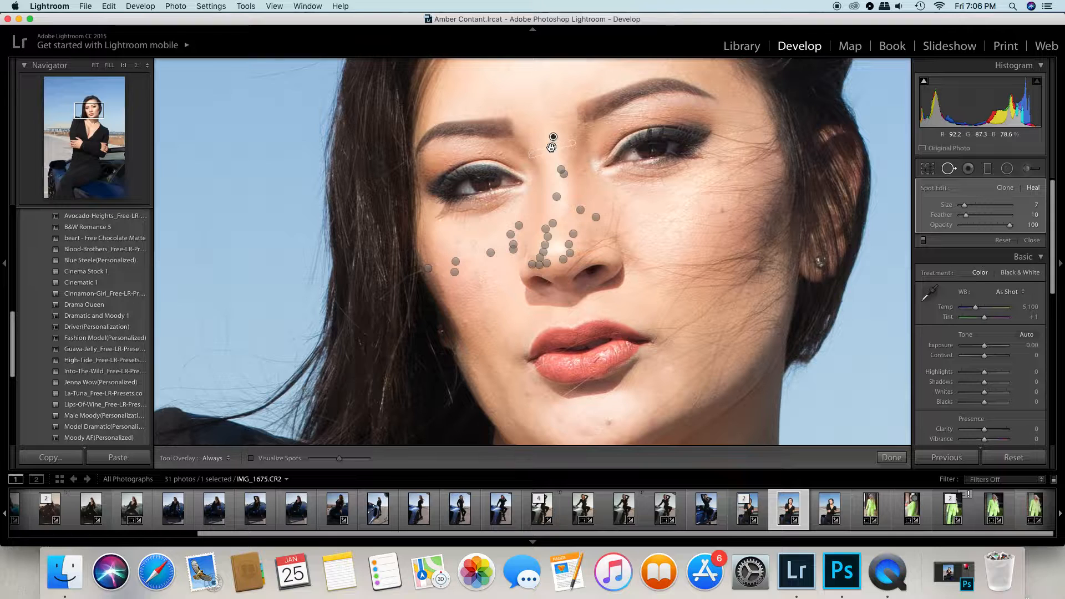
{"action": "left_click_drag", "start_coordinate": [519, 133], "coordinate": [569, 127]}
{"action": "left_click", "coordinate": [543, 145]}
{"action": "mouse_move", "coordinate": [518, 129]}
{"action": "left_mouse_down"}
{"action": "mouse_move", "coordinate": [571, 114]}
{"action": "mouse_move", "coordinate": [566, 125]}
{"action": "left_mouse_up"}
{"action": "left_click_drag", "start_coordinate": [516, 116], "coordinate": [553, 118]}
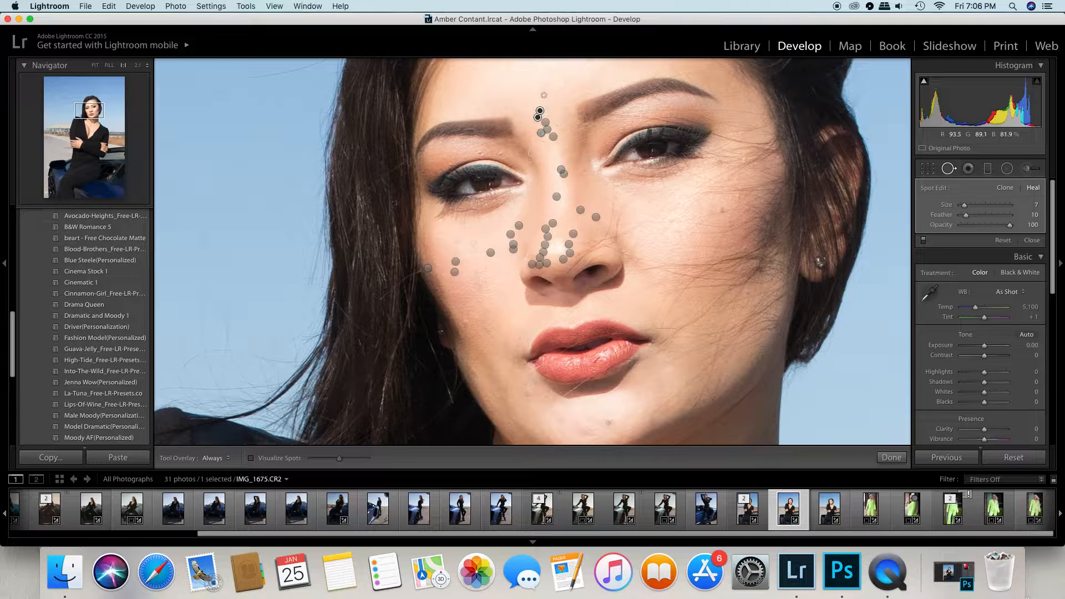
{"action": "left_click_drag", "start_coordinate": [544, 91], "coordinate": [549, 117]}
{"action": "left_click_drag", "start_coordinate": [570, 81], "coordinate": [547, 125]}
Step: Try to heal the skin at the inner end of the right-hand eyebrow
{"action": "left_click", "coordinate": [579, 125]}
{"action": "left_click", "coordinate": [586, 125]}
{"action": "left_click", "coordinate": [577, 138]}
{"action": "left_click", "coordinate": [586, 126]}
Step: Heal the marks on the upper nose beside the inner corner of the right-hand eye and on the bridge
{"action": "left_click_drag", "start_coordinate": [635, 168], "coordinate": [595, 137]}
{"action": "left_click_drag", "start_coordinate": [577, 185], "coordinate": [589, 166]}
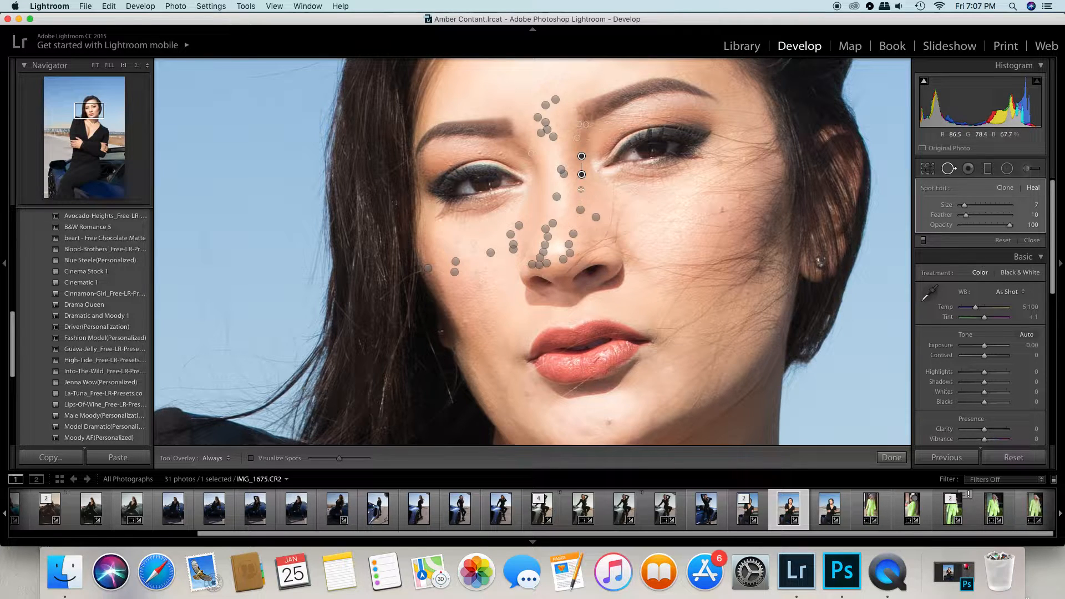
{"action": "mouse_move", "coordinate": [595, 184]}
{"action": "left_mouse_down"}
{"action": "mouse_move", "coordinate": [571, 175]}
{"action": "mouse_move", "coordinate": [589, 191]}
{"action": "mouse_move", "coordinate": [603, 188]}
{"action": "mouse_move", "coordinate": [575, 192]}
{"action": "mouse_move", "coordinate": [607, 199]}
{"action": "mouse_move", "coordinate": [575, 197]}
{"action": "left_mouse_up"}
{"action": "left_click_drag", "start_coordinate": [569, 188], "coordinate": [608, 192]}
{"action": "left_click", "coordinate": [549, 214]}
Step: Heal the marks on the upper eyelid of the left-hand eye, redoing poorly sampled spots
{"action": "left_click", "coordinate": [506, 158]}
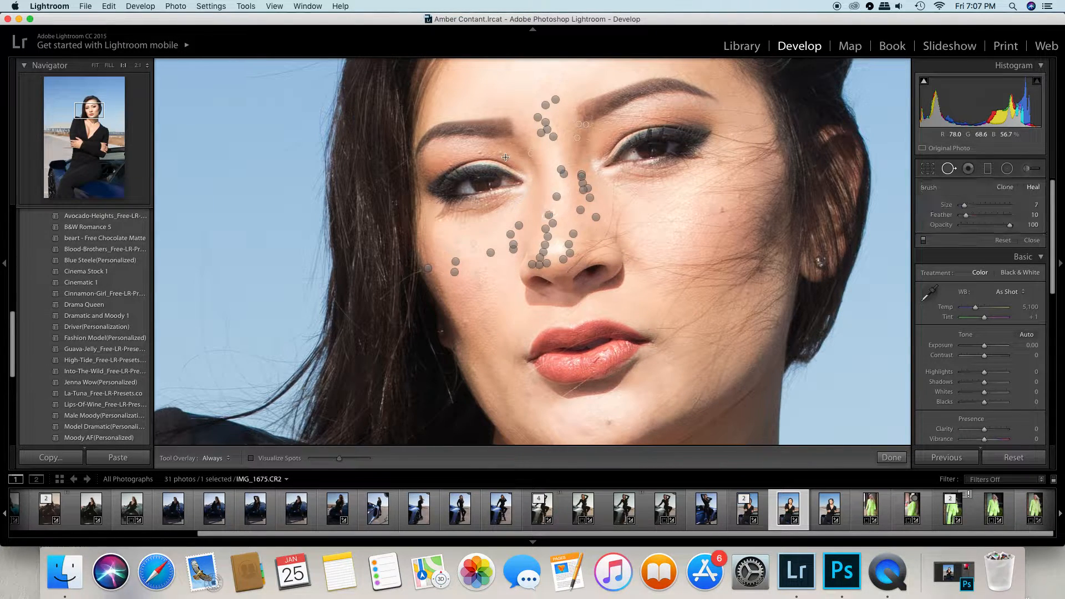
{"action": "left_click", "coordinate": [502, 154]}
{"action": "left_click", "coordinate": [501, 153]}
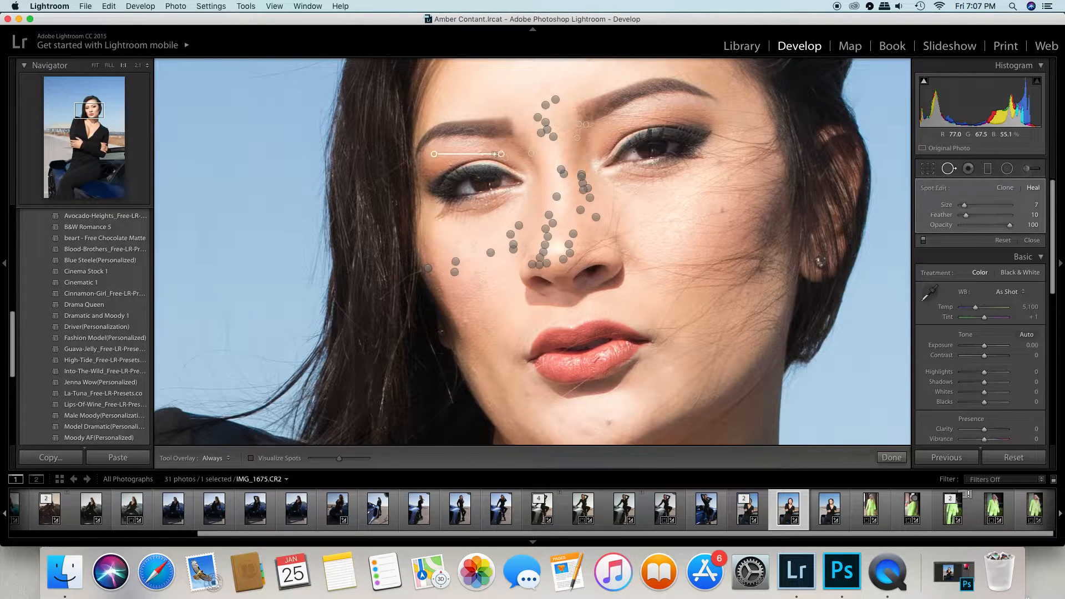
{"action": "left_click", "coordinate": [479, 152]}
{"action": "left_click", "coordinate": [450, 164]}
{"action": "left_click", "coordinate": [483, 155], "text": "alt"}
{"action": "left_click_drag", "start_coordinate": [473, 153], "coordinate": [484, 155]}
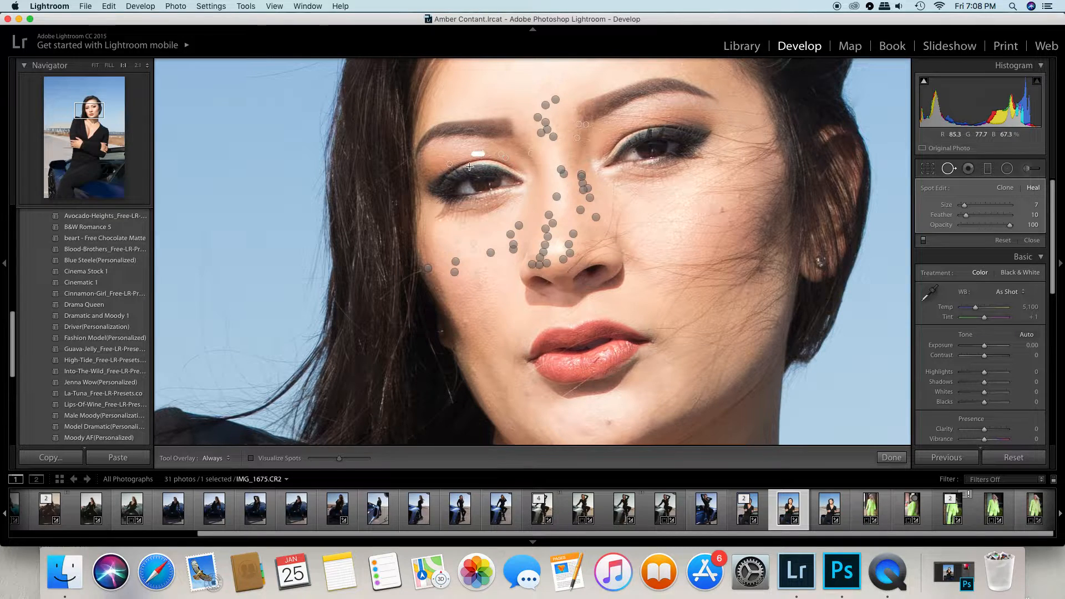
{"action": "left_click", "coordinate": [440, 162]}
Step: Set the brush size to 3 and heal the hair running from the left-hand nostril down across the lower cheek
{"action": "left_click_drag", "start_coordinate": [966, 206], "coordinate": [962, 206]}
{"action": "left_click", "coordinate": [137, 66]}
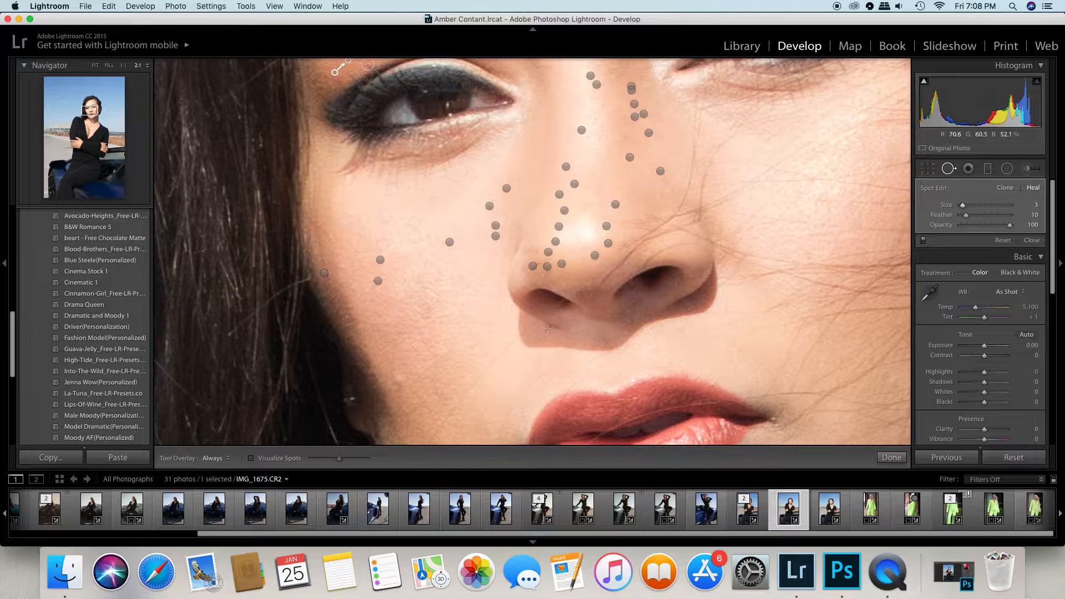
{"action": "left_click", "coordinate": [561, 302]}
{"action": "left_click_drag", "start_coordinate": [543, 316], "coordinate": [544, 315]}
{"action": "left_click_drag", "start_coordinate": [537, 321], "coordinate": [522, 332]}
{"action": "left_click_drag", "start_coordinate": [519, 336], "coordinate": [496, 358]}
{"action": "left_click_drag", "start_coordinate": [493, 361], "coordinate": [466, 391]}
{"action": "left_click_drag", "start_coordinate": [547, 325], "coordinate": [562, 329]}
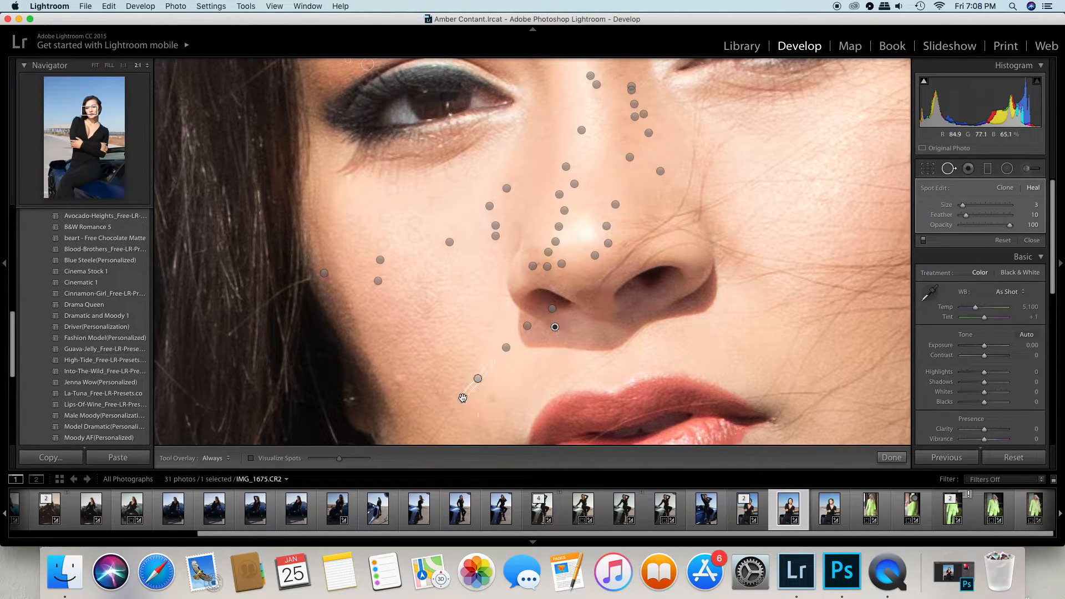
{"action": "left_click_drag", "start_coordinate": [461, 399], "coordinate": [428, 442]}
{"action": "left_click", "coordinate": [426, 235]}
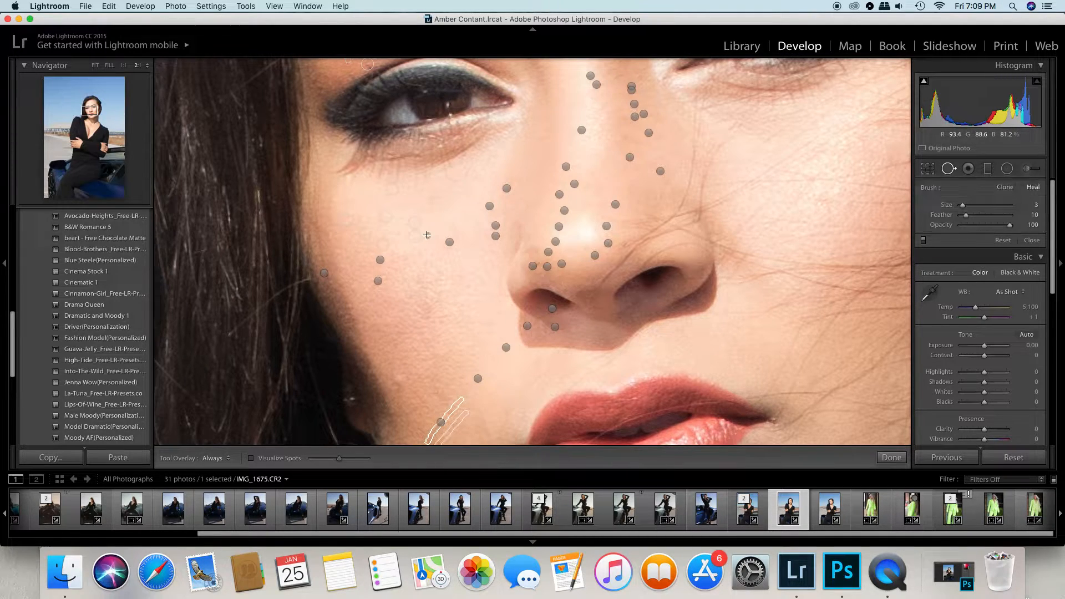
{"action": "key", "text": "Delete"}
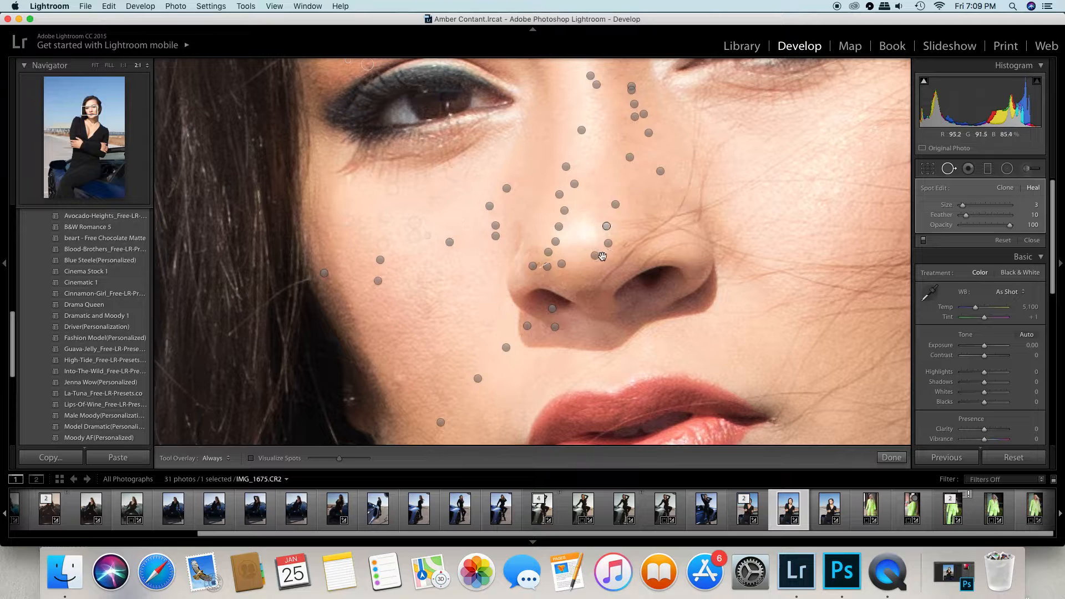
{"action": "left_click", "coordinate": [533, 264]}
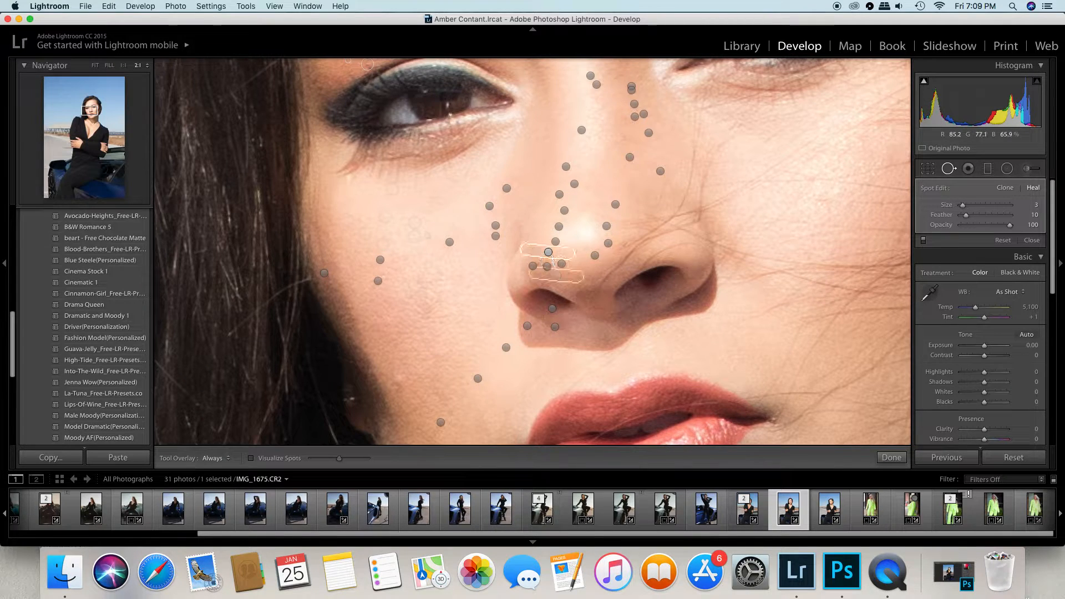
{"action": "key", "text": "Delete"}
Step: Heal the small blemishes and fine hairs on the nose tip and just above both nostrils
{"action": "left_click", "coordinate": [537, 263]}
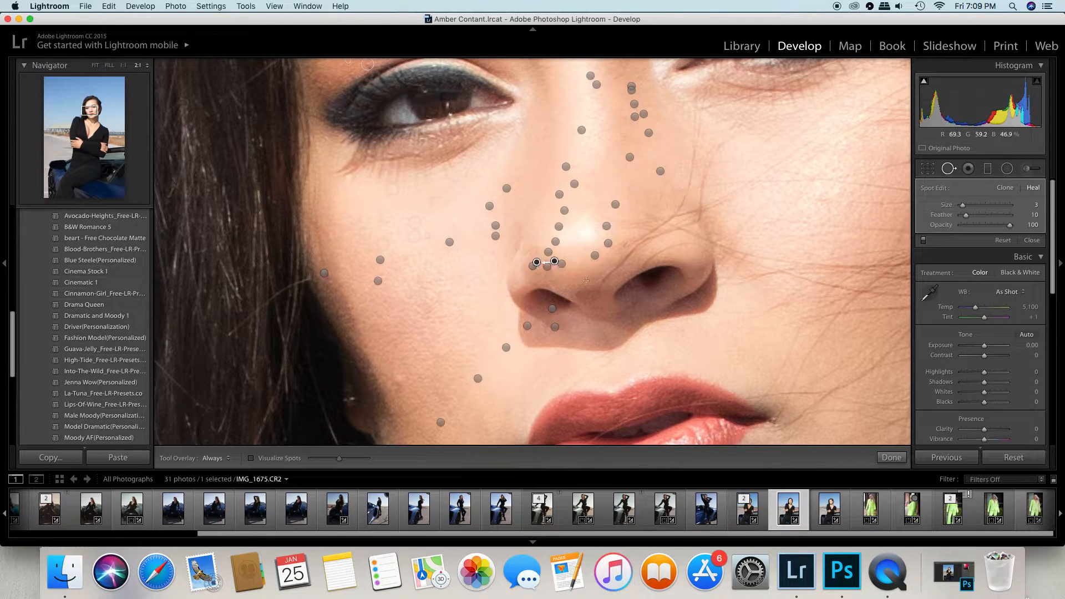
{"action": "left_click_drag", "start_coordinate": [597, 290], "coordinate": [633, 252]}
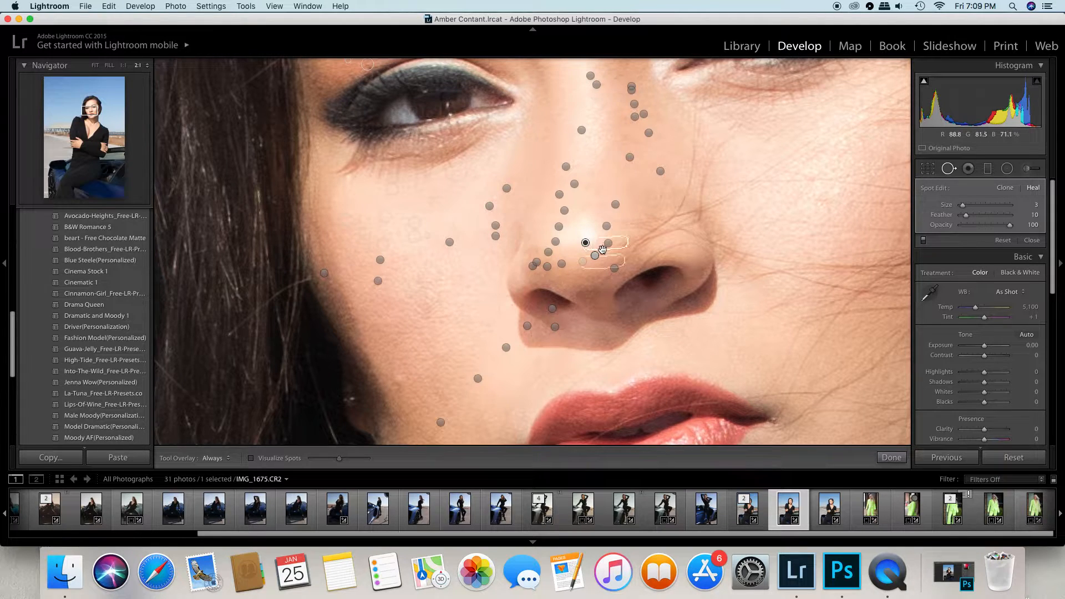
{"action": "left_click", "coordinate": [581, 243]}
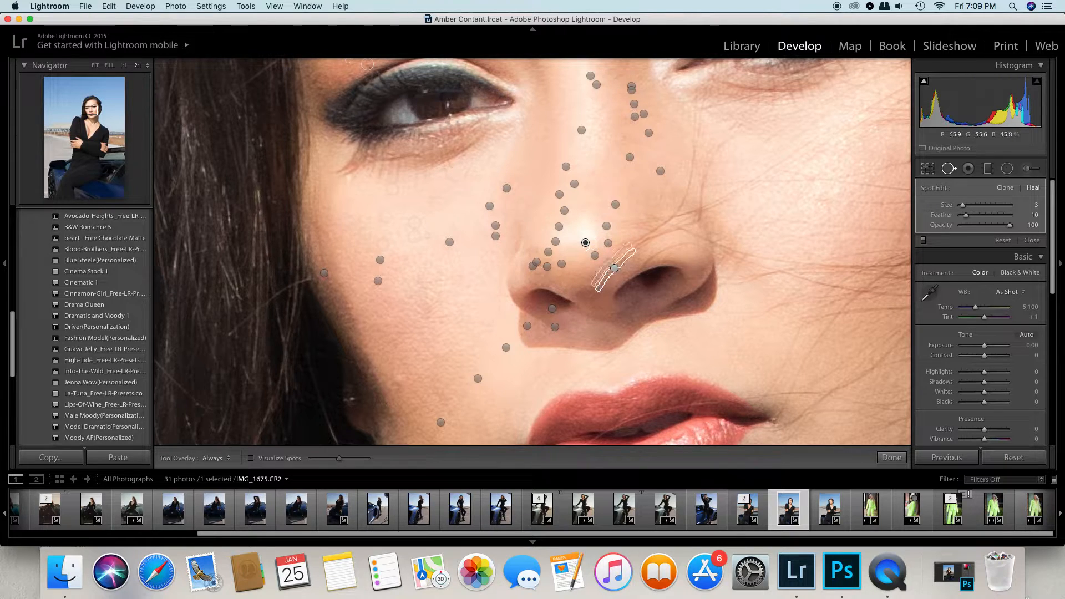
{"action": "left_click", "coordinate": [609, 275]}
{"action": "left_click", "coordinate": [610, 277]}
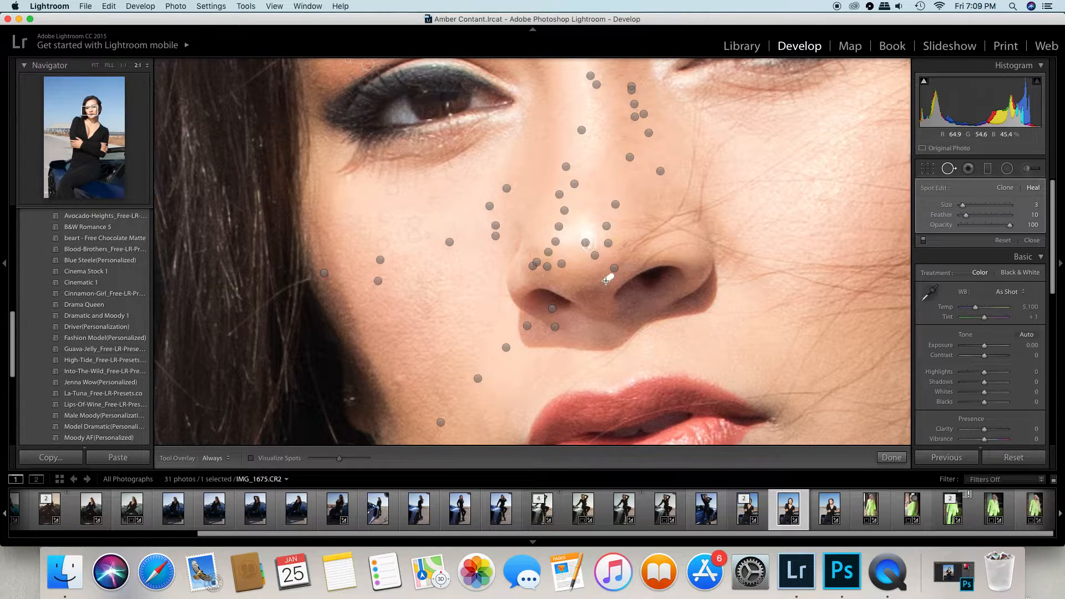
{"action": "left_click_drag", "start_coordinate": [603, 285], "coordinate": [604, 283]}
Step: Try healing the right-hand nostril's upper edge with one long stroke, reposition its source area, and delete that correction
{"action": "mouse_move", "coordinate": [639, 272]}
{"action": "left_mouse_down"}
{"action": "mouse_move", "coordinate": [678, 245]}
{"action": "mouse_move", "coordinate": [708, 249]}
{"action": "left_mouse_up"}
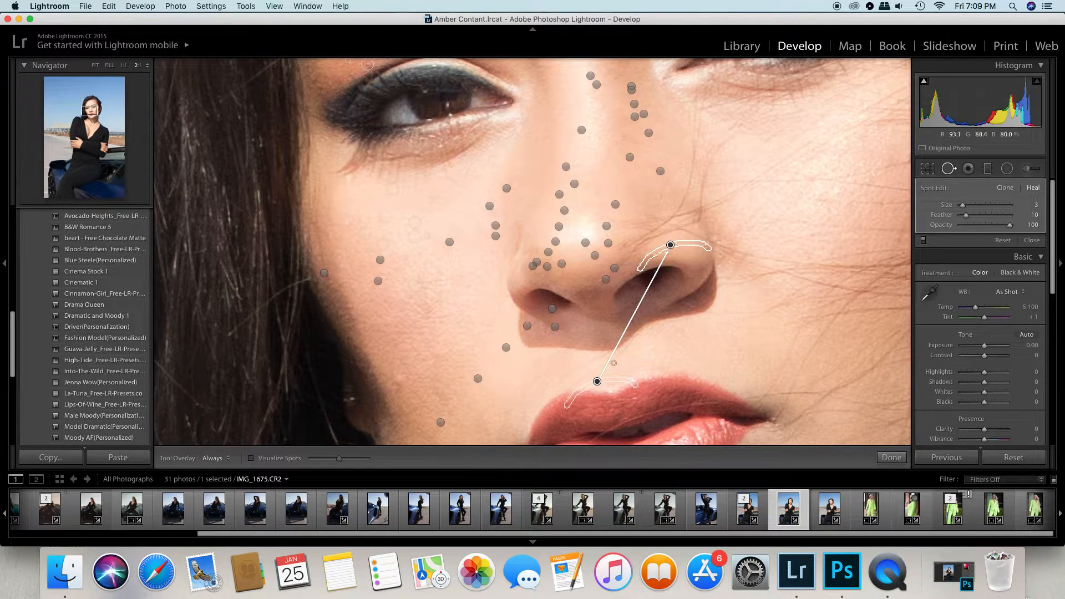
{"action": "left_click_drag", "start_coordinate": [597, 381], "coordinate": [677, 324]}
{"action": "mouse_move", "coordinate": [661, 286]}
{"action": "left_mouse_down"}
{"action": "mouse_move", "coordinate": [617, 201]}
{"action": "mouse_move", "coordinate": [620, 182]}
{"action": "mouse_move", "coordinate": [634, 177]}
{"action": "mouse_move", "coordinate": [606, 169]}
{"action": "left_mouse_up"}
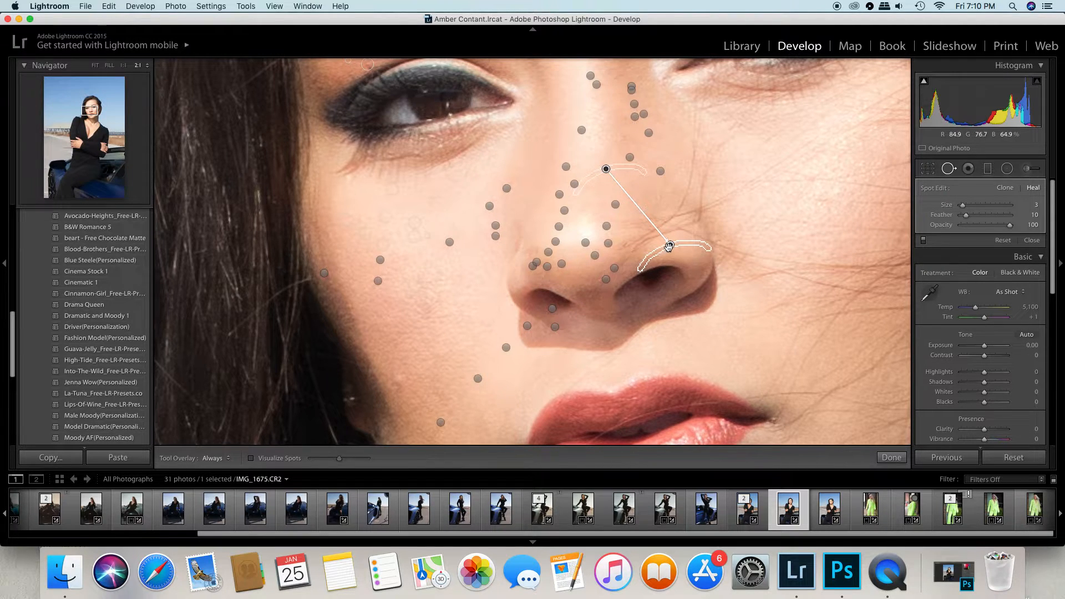
{"action": "key", "text": "Delete"}
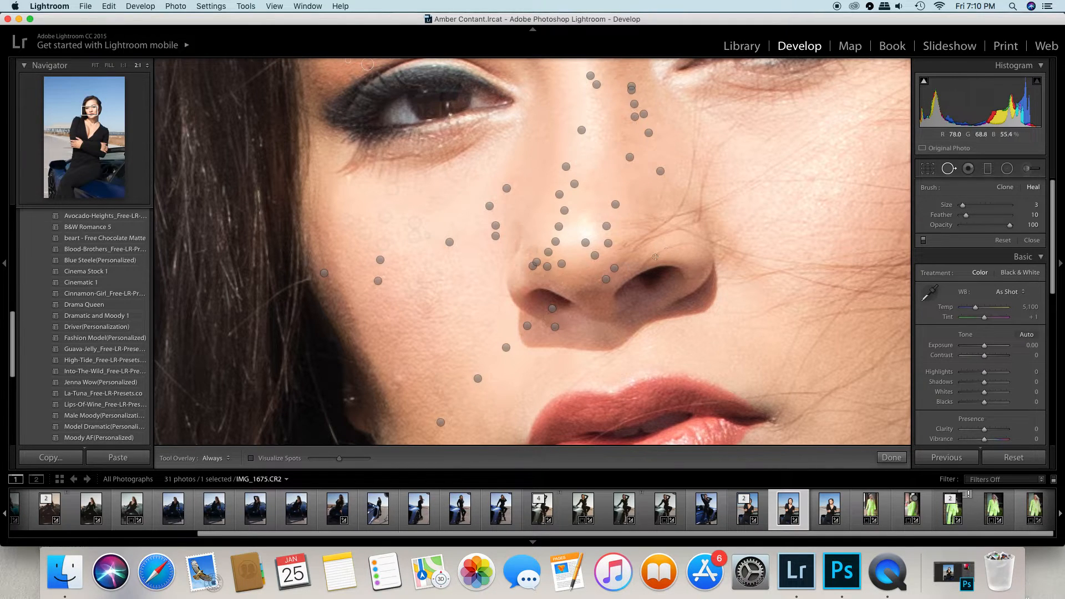
Step: Heal the hair along the right-hand nostril's upper edge with several short strokes, and finish the spot removal
{"action": "left_click_drag", "start_coordinate": [708, 251], "coordinate": [688, 247]}
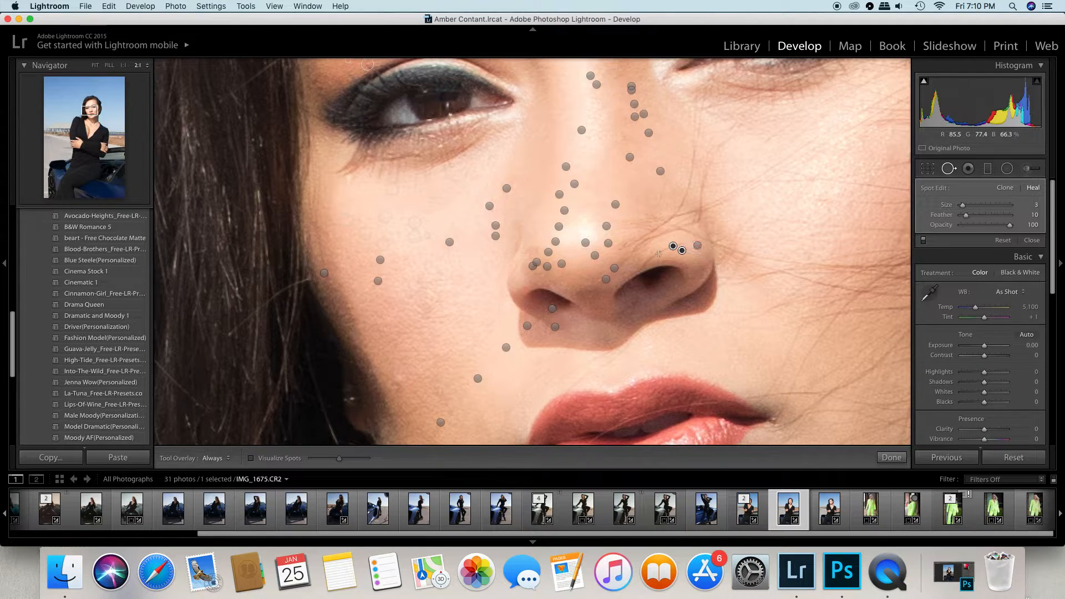
{"action": "left_click_drag", "start_coordinate": [663, 251], "coordinate": [646, 265]}
{"action": "left_click", "coordinate": [891, 458]}
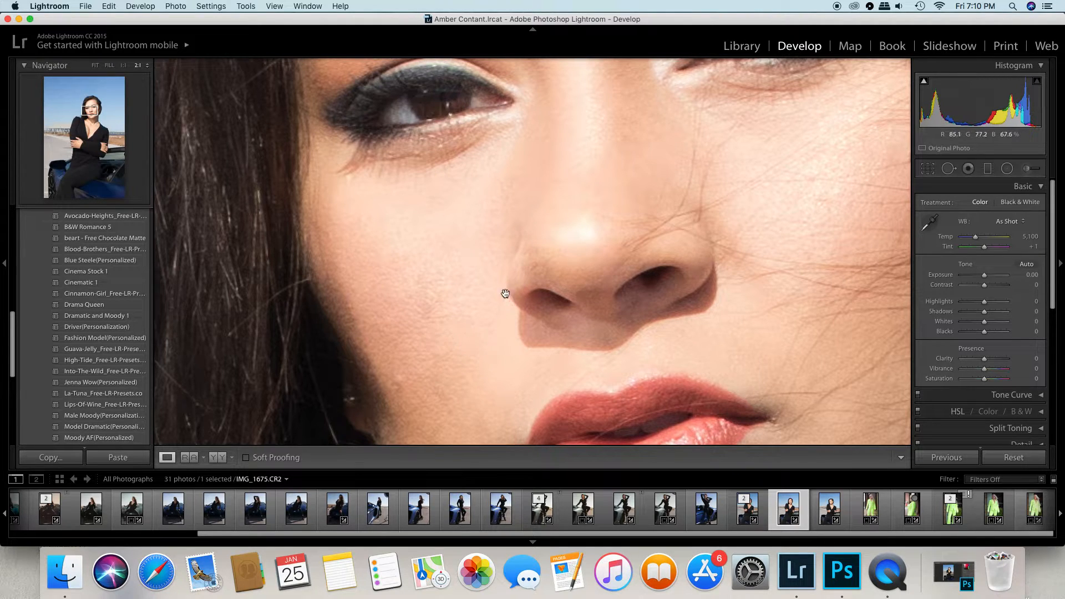
Step: Heal the fine marks on the cheek just beside the left-hand nostril with brush size 3, and close the Spot Removal tool
{"action": "left_click", "coordinate": [949, 169]}
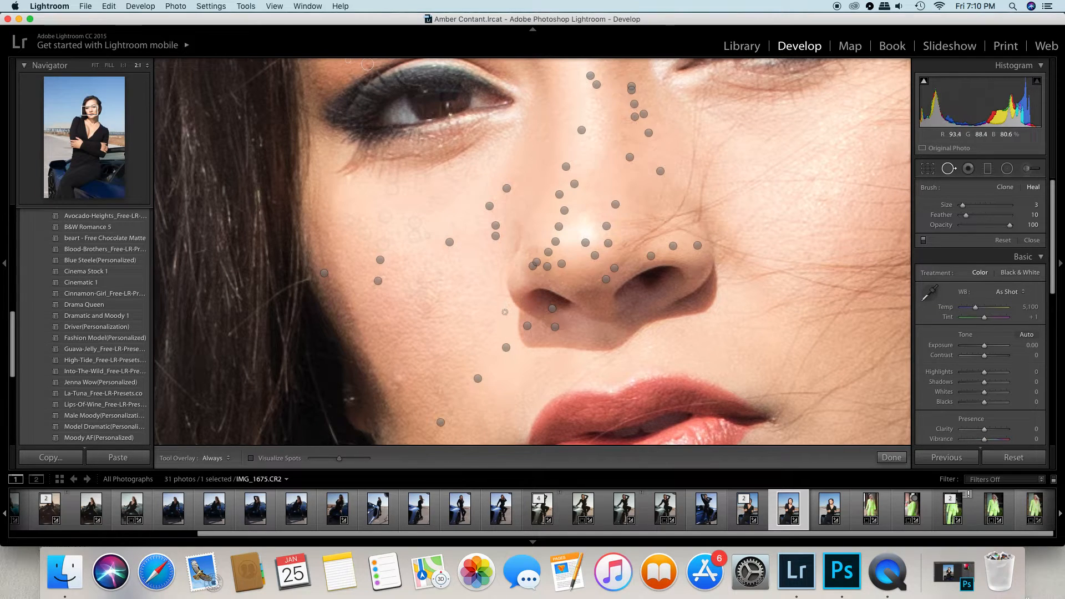
{"action": "mouse_move", "coordinate": [499, 313]}
{"action": "left_mouse_down"}
{"action": "mouse_move", "coordinate": [500, 282]}
{"action": "mouse_move", "coordinate": [505, 296]}
{"action": "mouse_move", "coordinate": [489, 290]}
{"action": "left_mouse_up"}
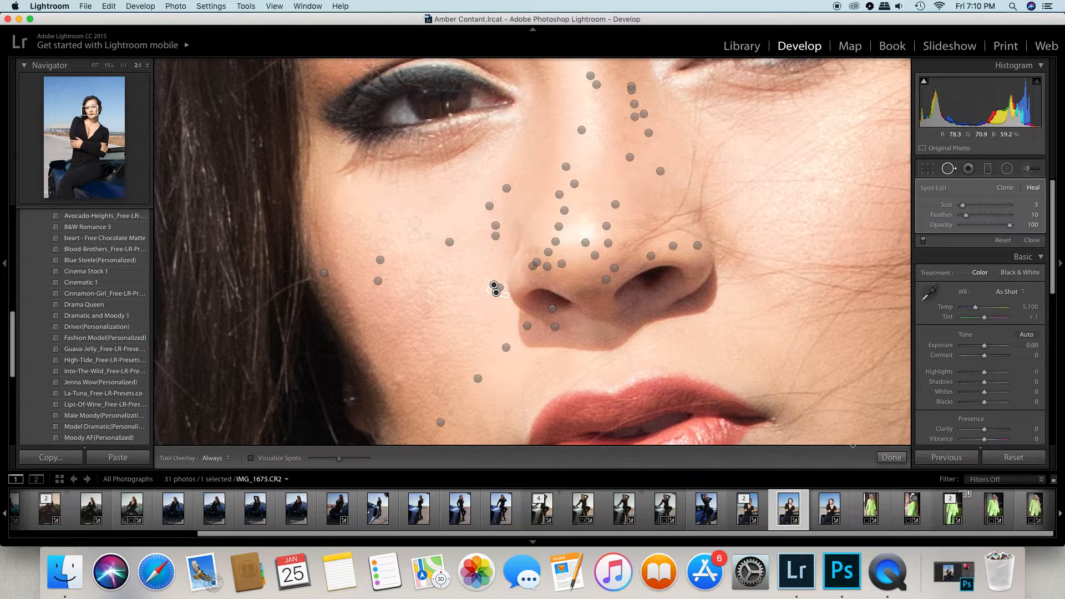
{"action": "left_click", "coordinate": [891, 457]}
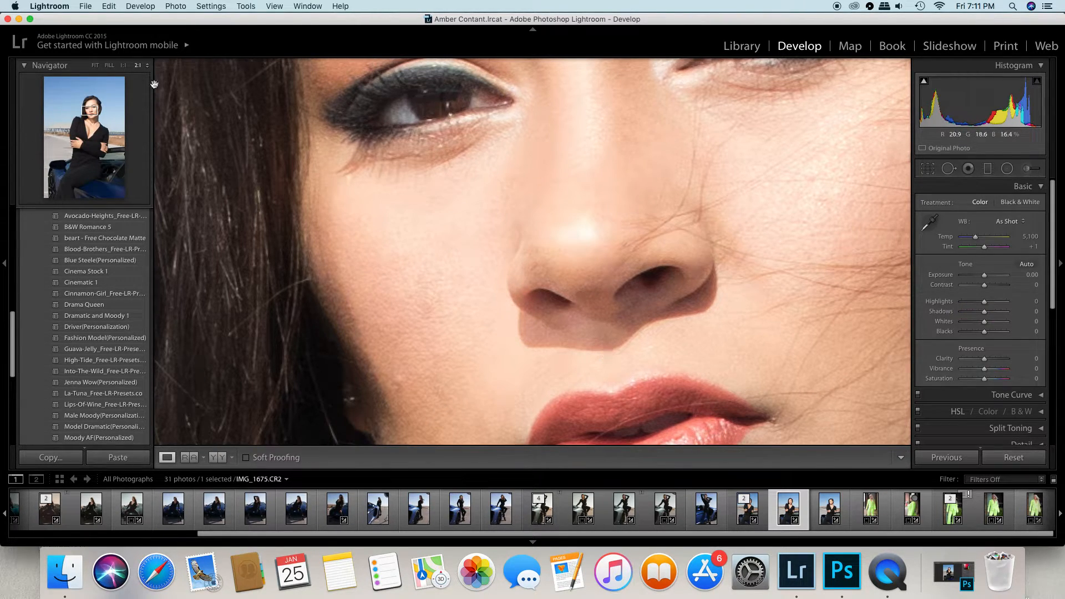
Step: Show the before and after versions side by side, compare the nose at 2:1, and set Highlights to −35
{"action": "left_click", "coordinate": [109, 65]}
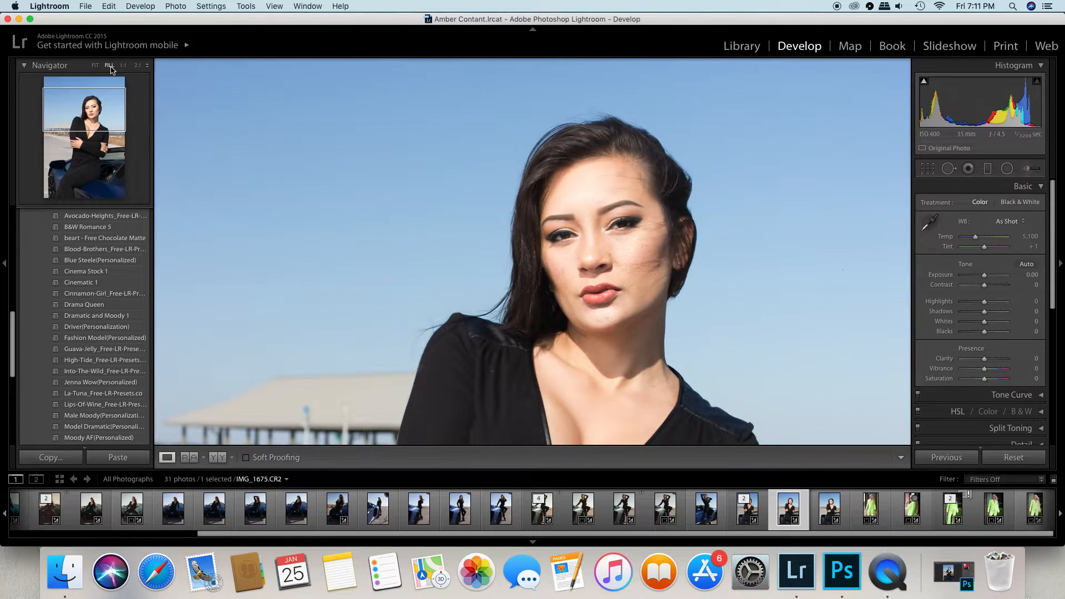
{"action": "left_click", "coordinate": [214, 459]}
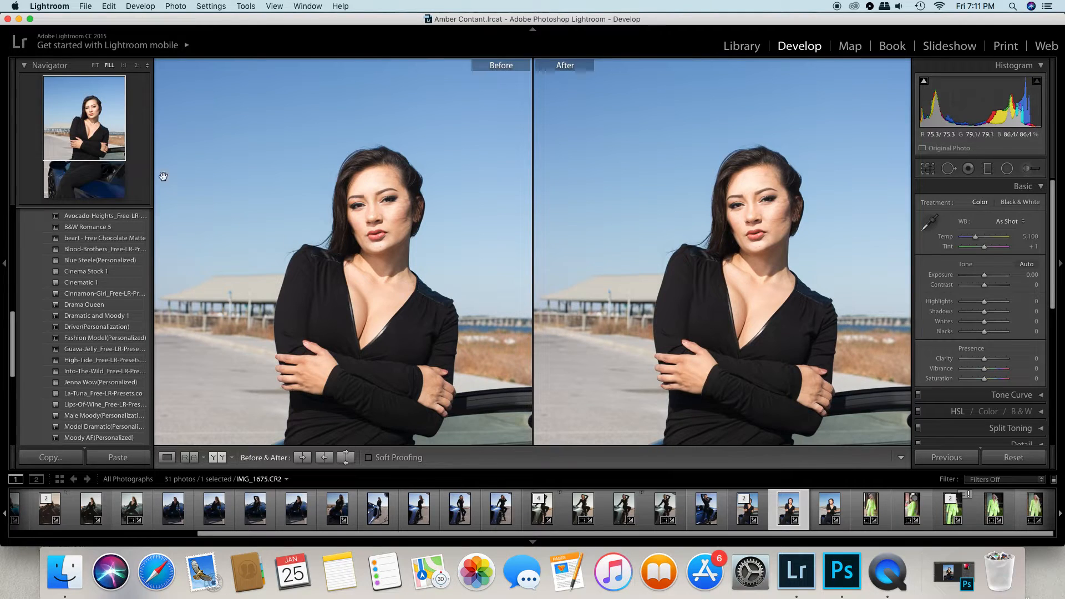
{"action": "left_click", "coordinate": [92, 114]}
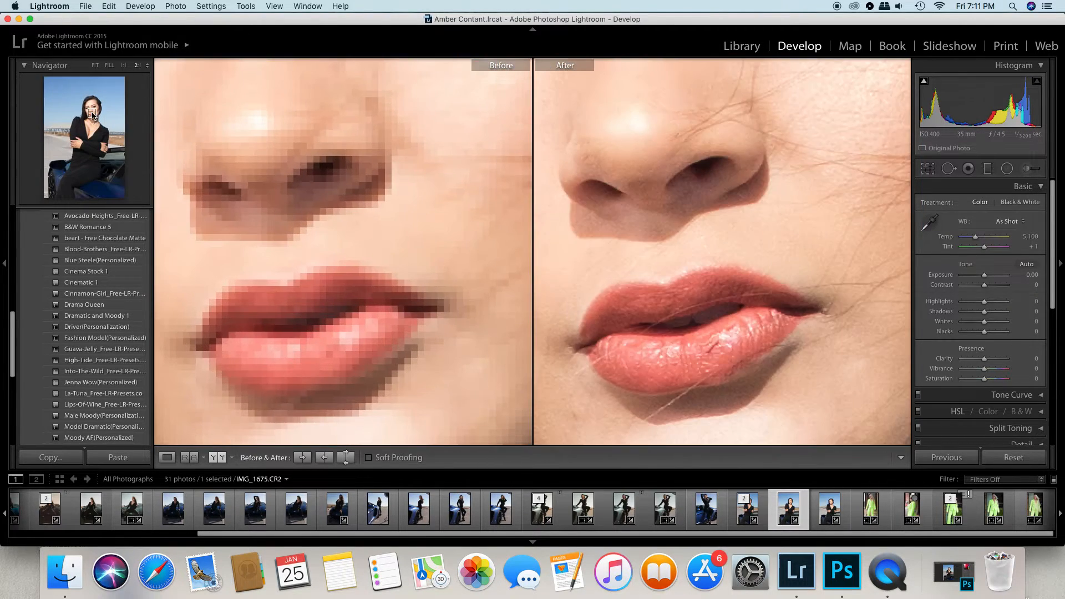
{"action": "left_click_drag", "start_coordinate": [95, 111], "coordinate": [93, 108]}
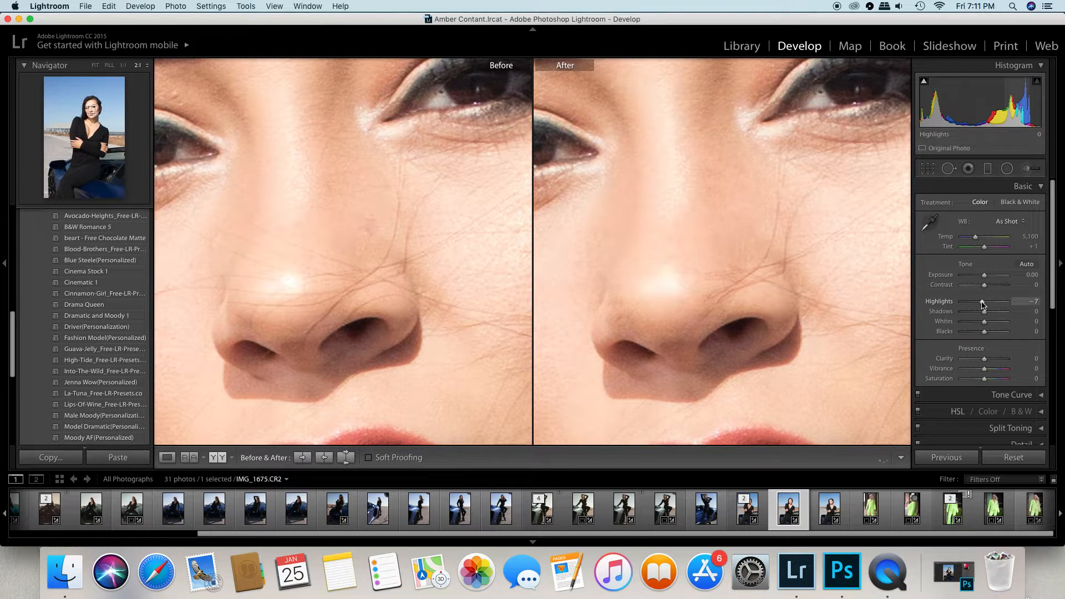
{"action": "left_click_drag", "start_coordinate": [977, 305], "coordinate": [977, 304]}
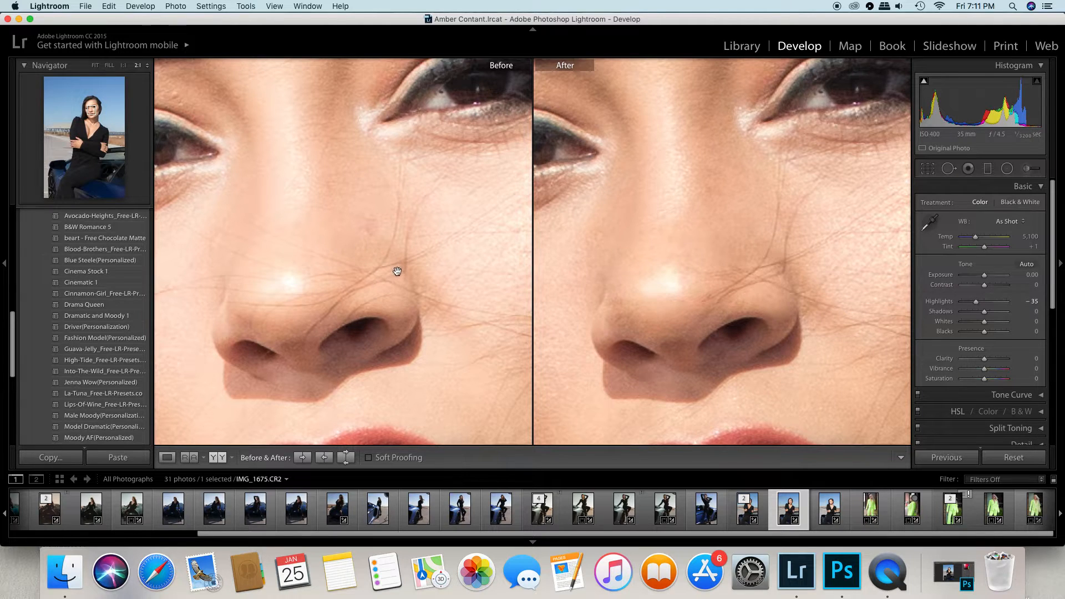
Step: Heal the long stray hair against the sky beside the left-hand side of her head with brush size 9
{"action": "left_click", "coordinate": [123, 66]}
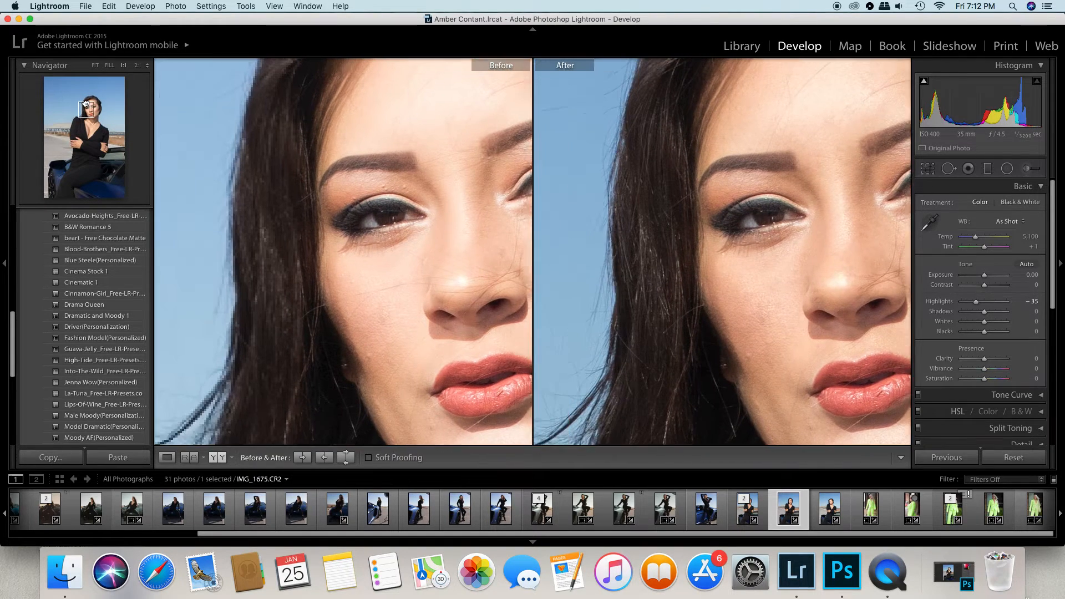
{"action": "left_click_drag", "start_coordinate": [95, 104], "coordinate": [87, 102]}
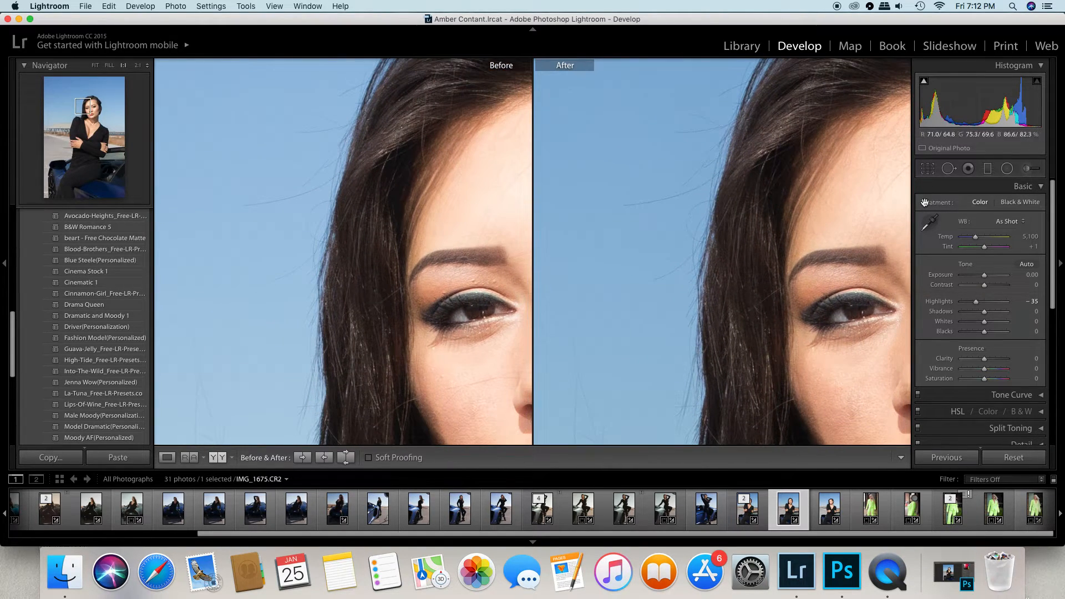
{"action": "left_click", "coordinate": [949, 169]}
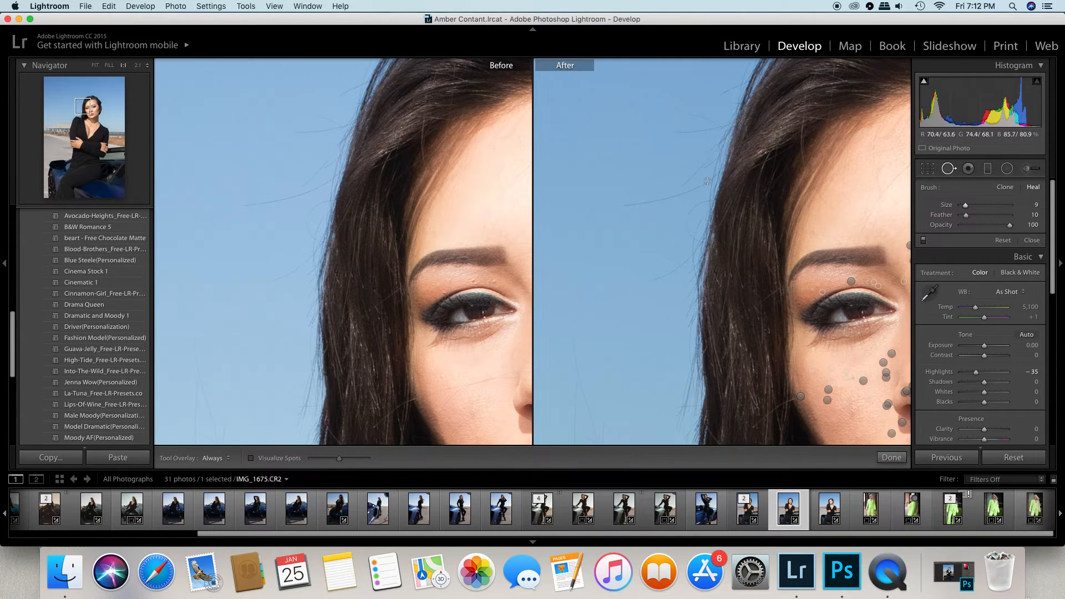
{"action": "left_click_drag", "start_coordinate": [705, 182], "coordinate": [616, 206]}
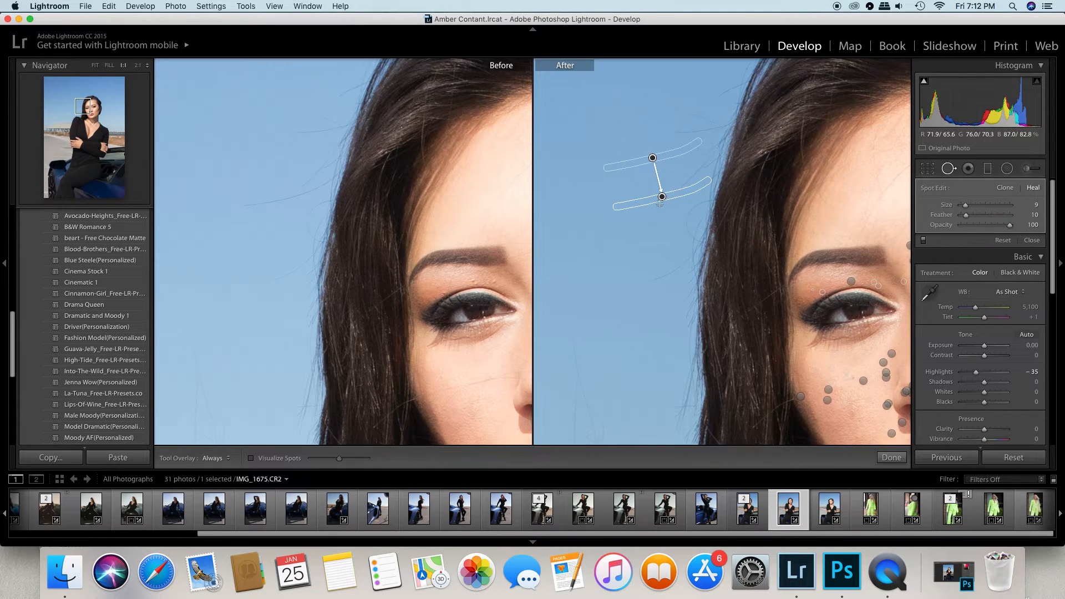
{"action": "left_click", "coordinate": [892, 457]}
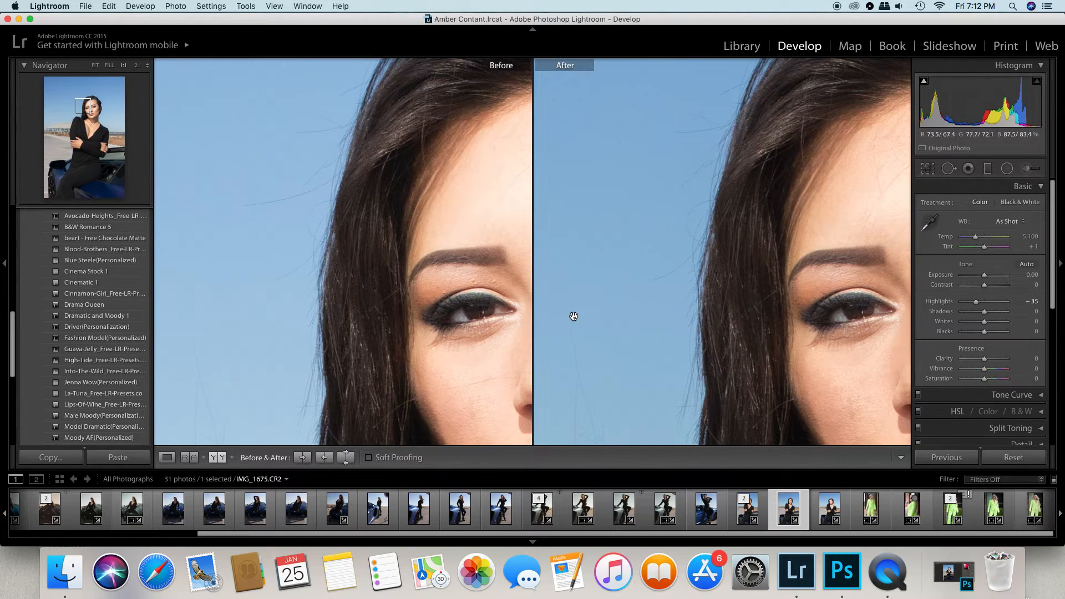
Step: Compare the before and after versions of the whole photo, and of the full face at 1:1
{"action": "left_click", "coordinate": [109, 66]}
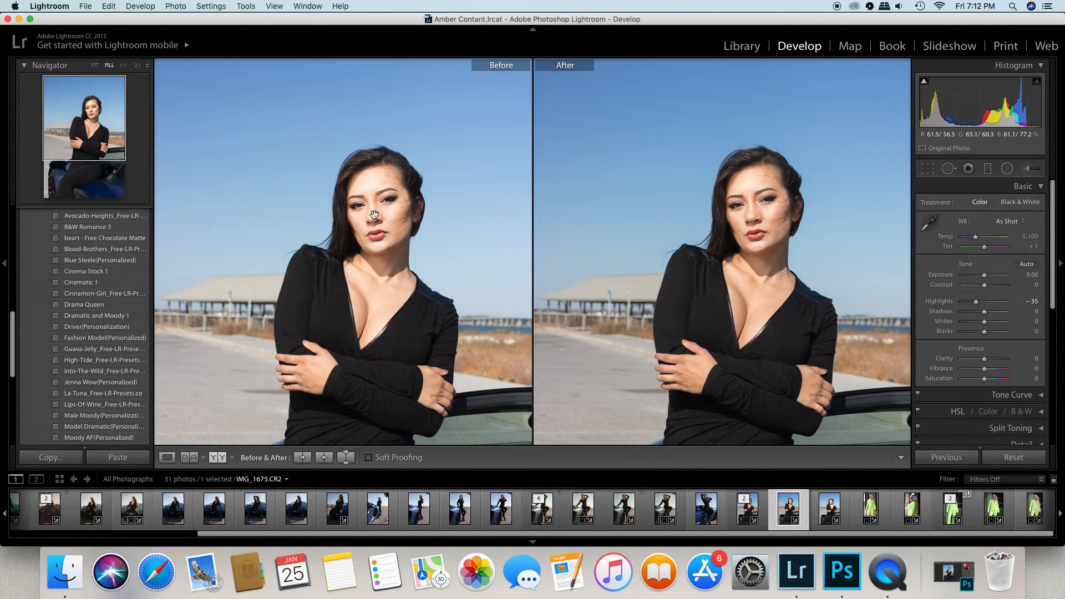
{"action": "left_click", "coordinate": [123, 65]}
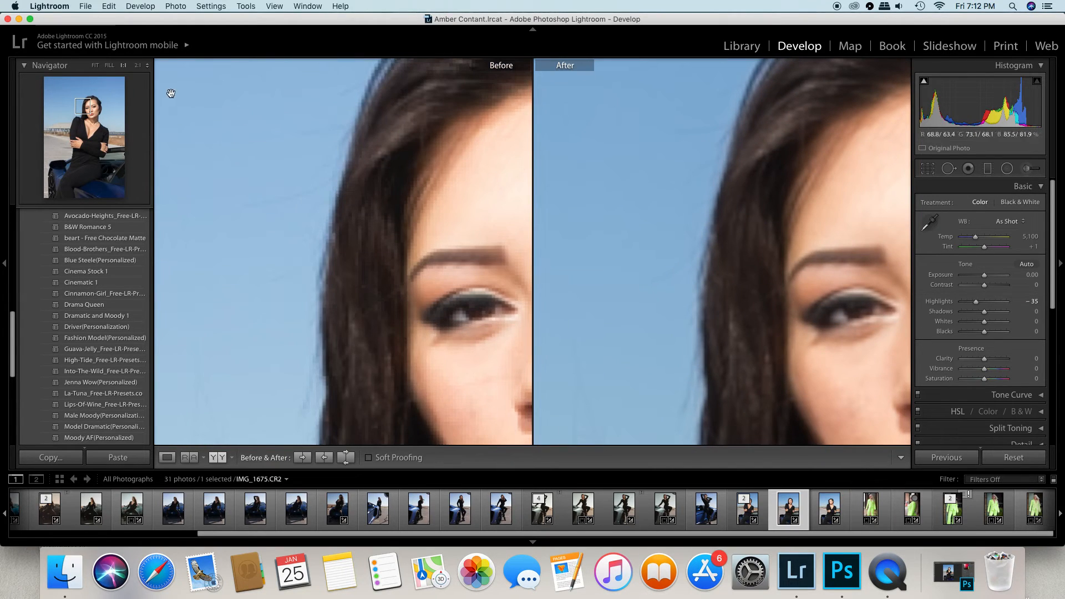
{"action": "left_click_drag", "start_coordinate": [89, 102], "coordinate": [98, 105]}
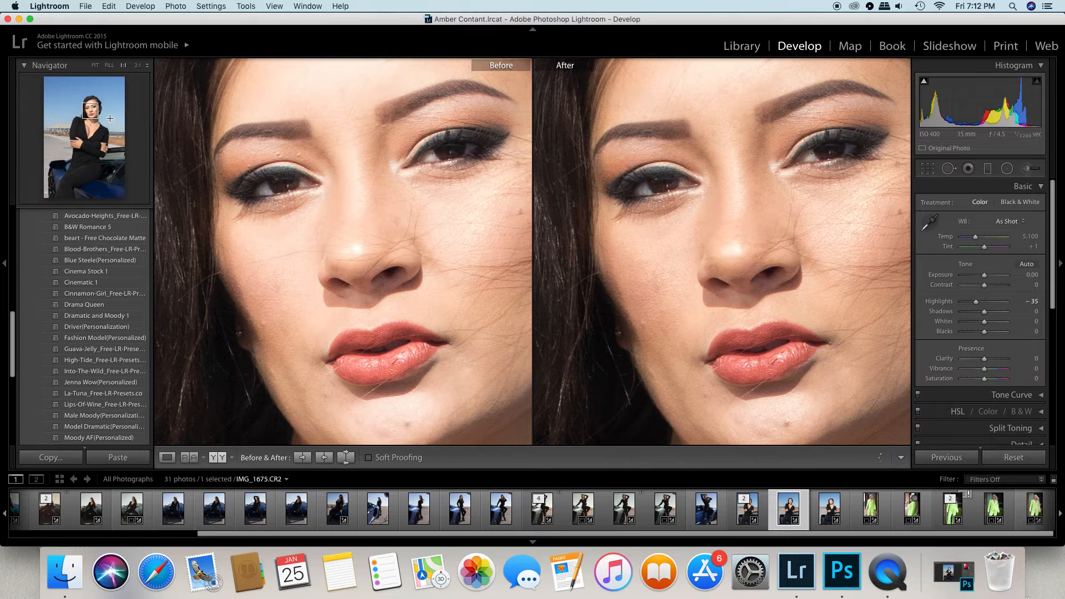